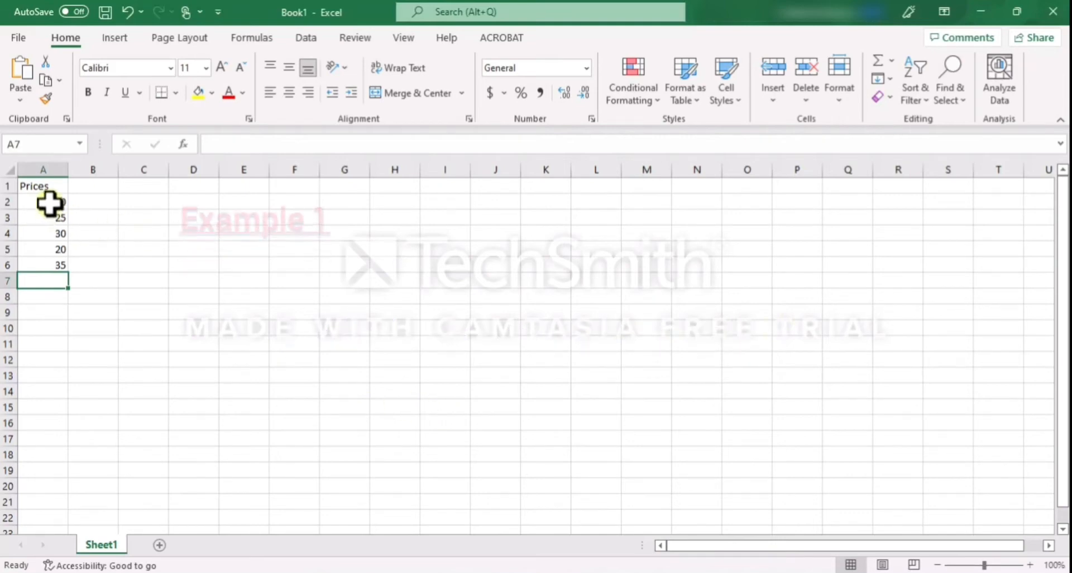
Enter a SUM formula in cell C2 that adds the prices in A2 and A3
{"action": "left_click", "coordinate": [49, 202]}
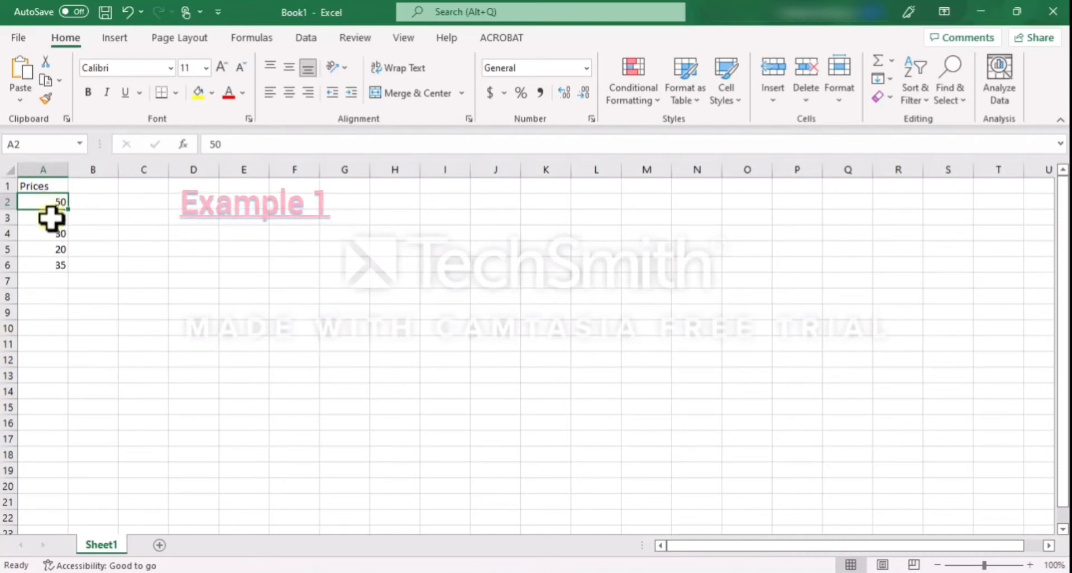
{"action": "left_click", "coordinate": [52, 219]}
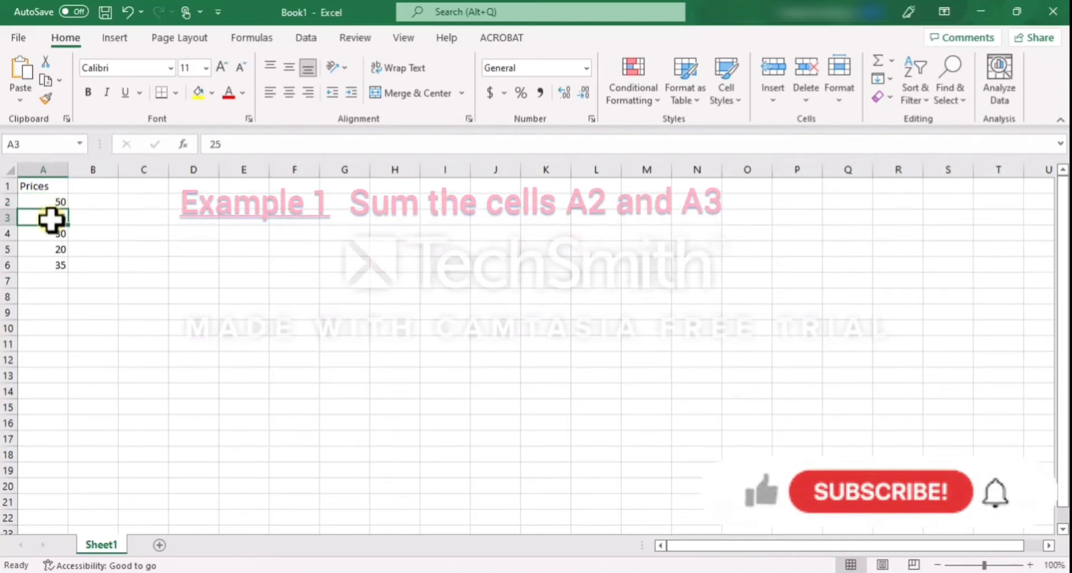
{"action": "double_click", "coordinate": [148, 205]}
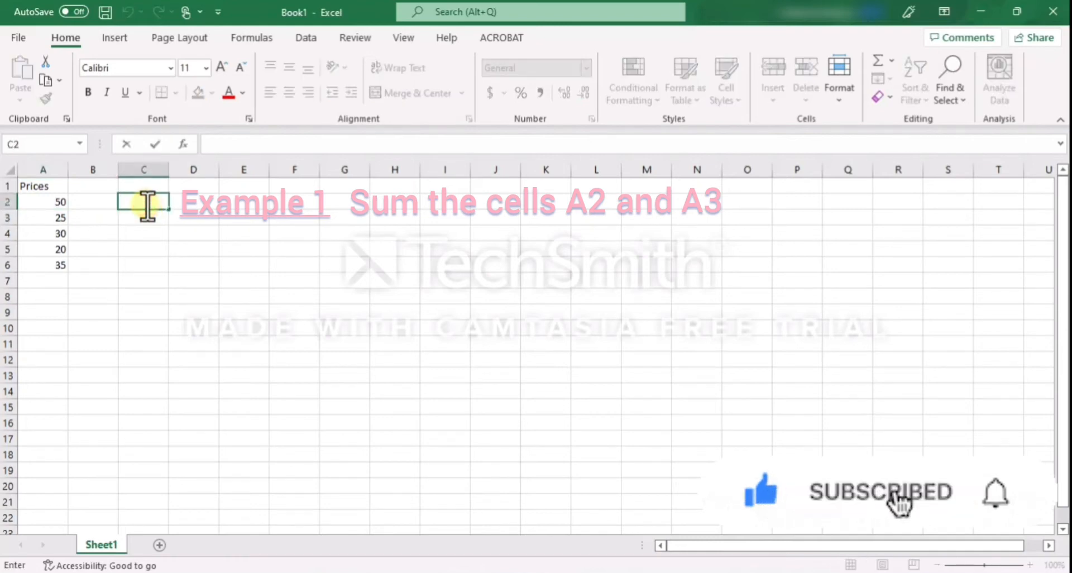
{"action": "type", "text": "=sum"}
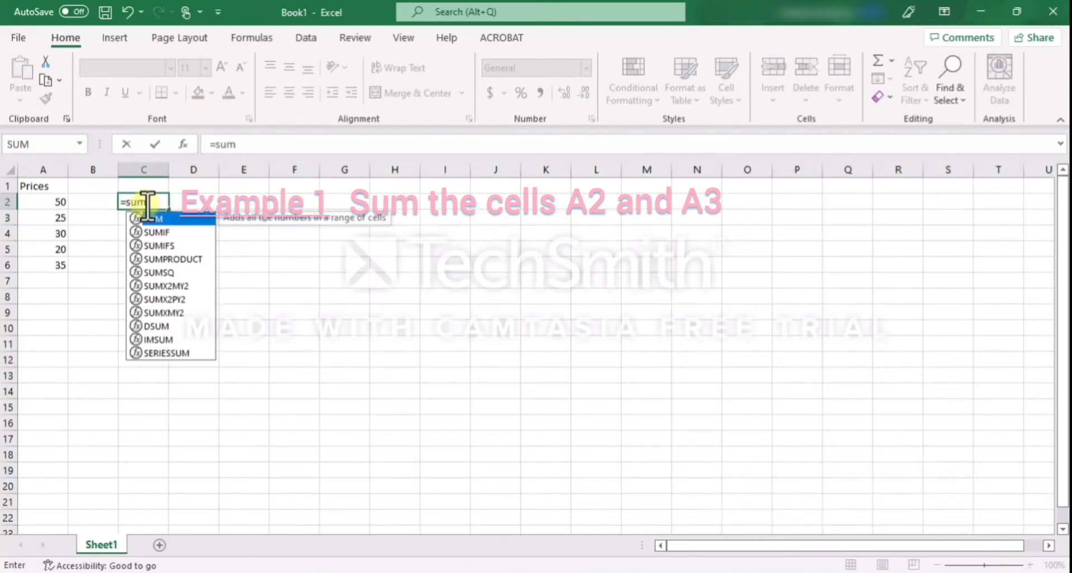
{"action": "type", "text": "("}
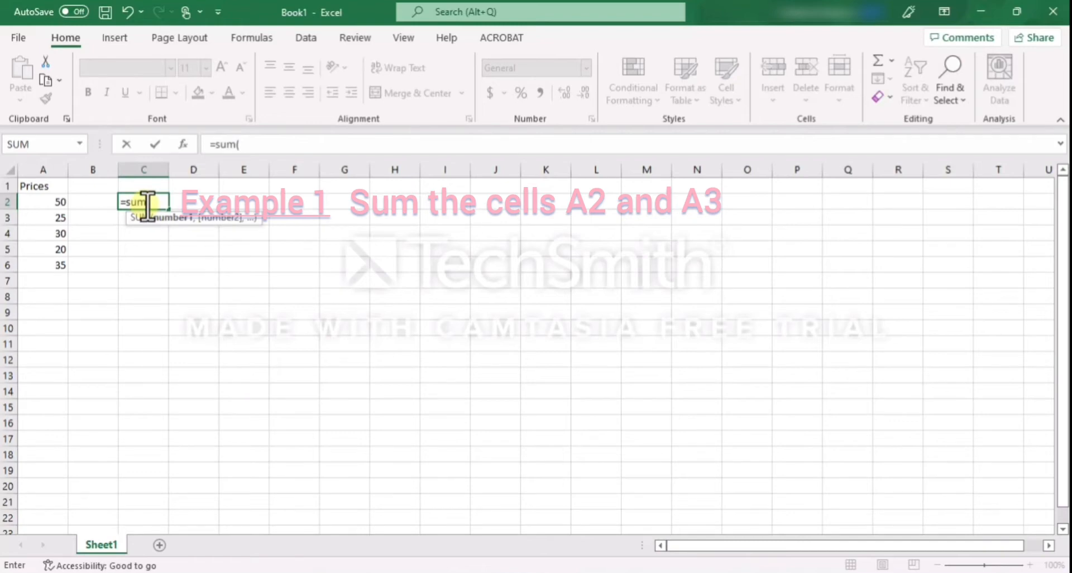
{"action": "type", "text": "a2"}
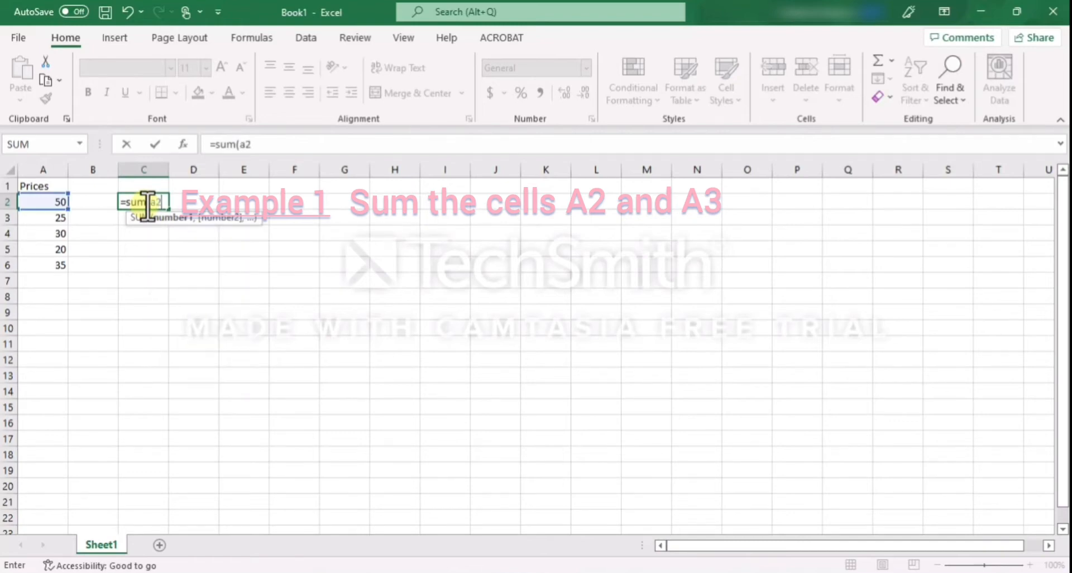
{"action": "type", "text": ","}
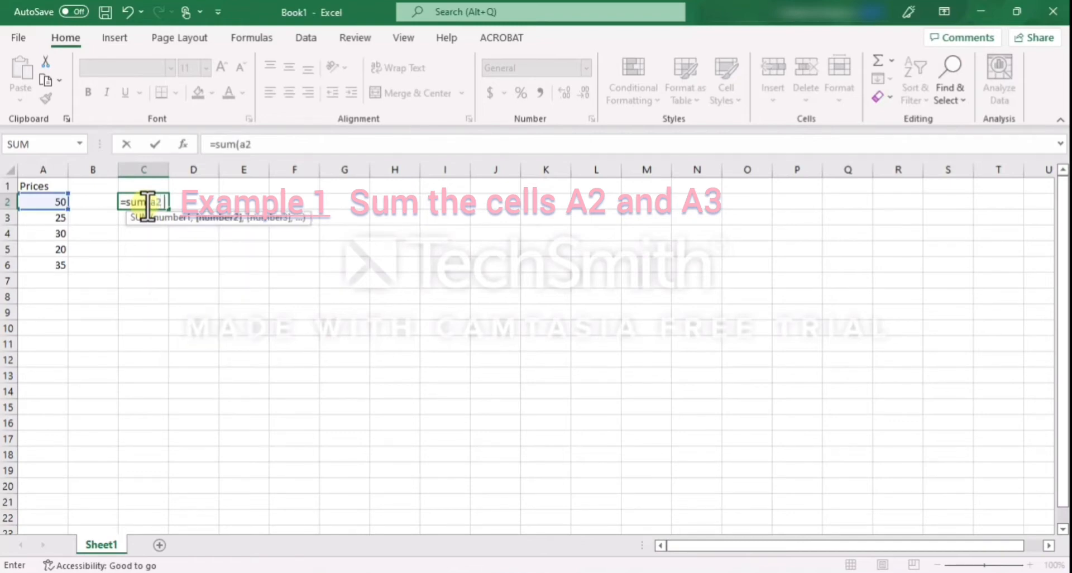
{"action": "type", "text": "a3"}
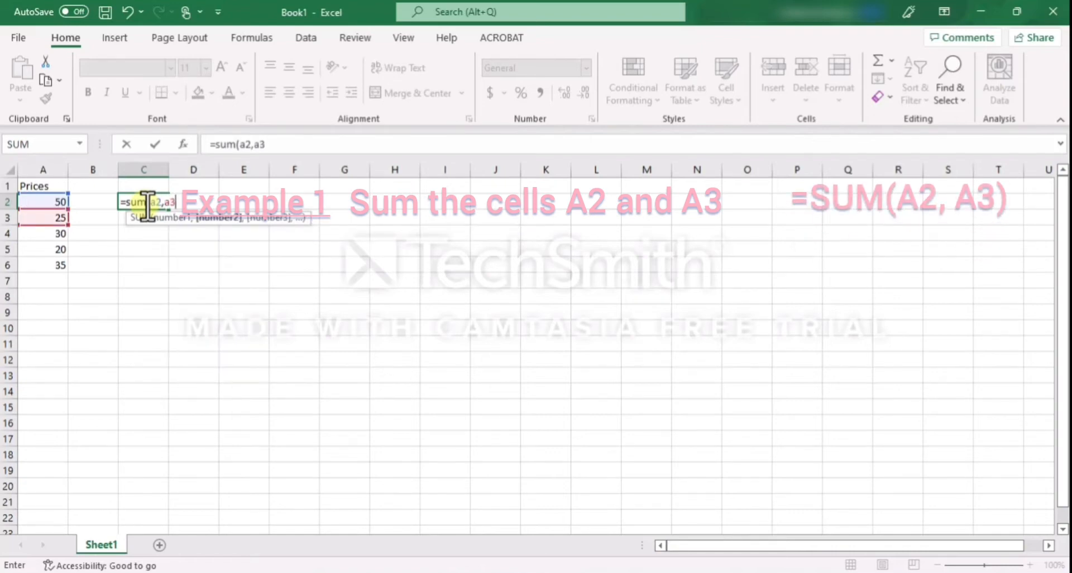
{"action": "key", "text": "Return"}
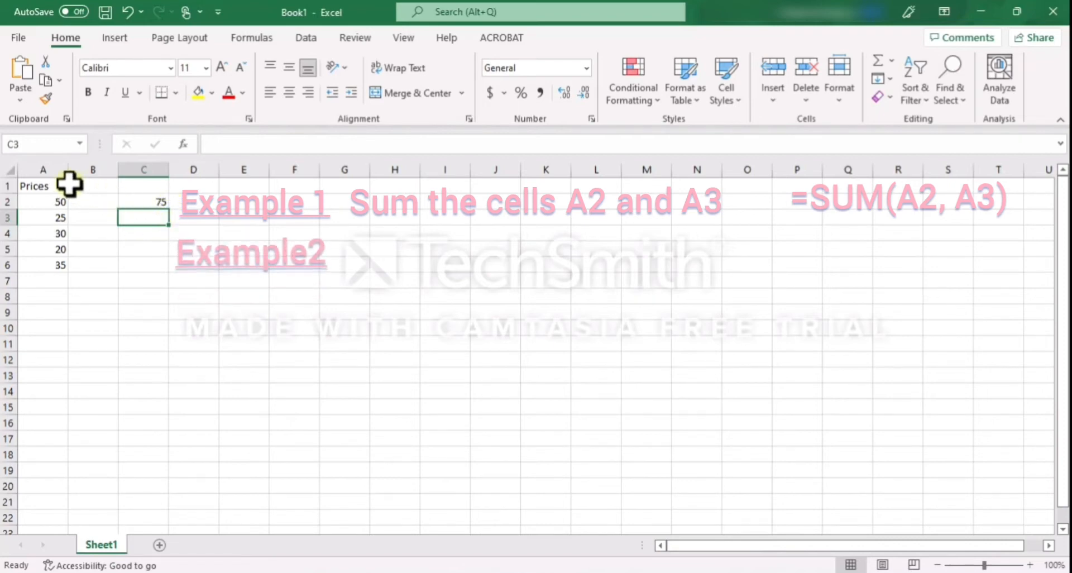
Enter a SUM formula in cell C3 that adds cells A3 and A5 and the number 45
{"action": "left_click", "coordinate": [41, 218]}
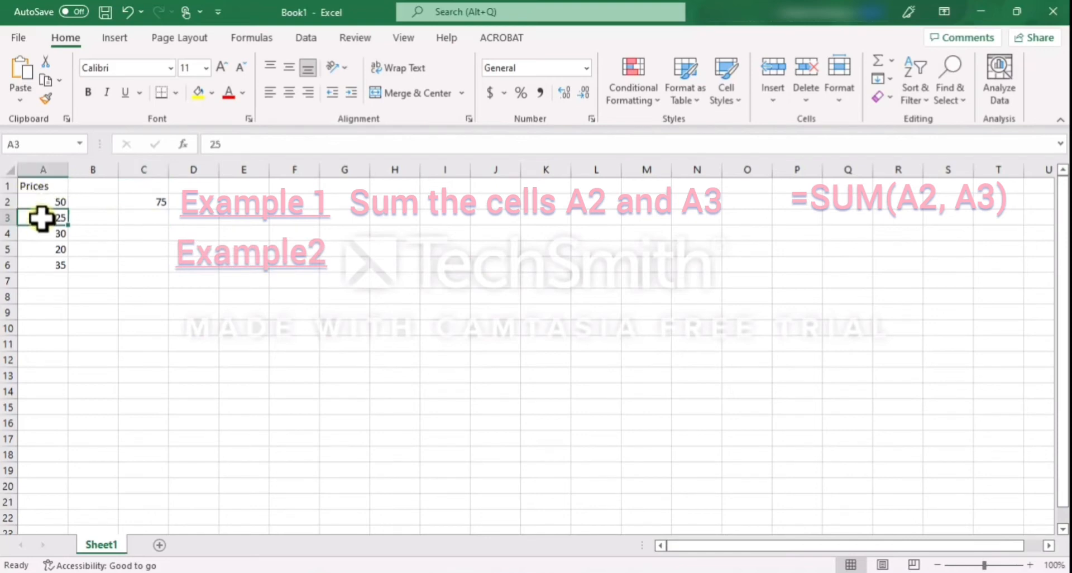
{"action": "left_click", "coordinate": [48, 249]}
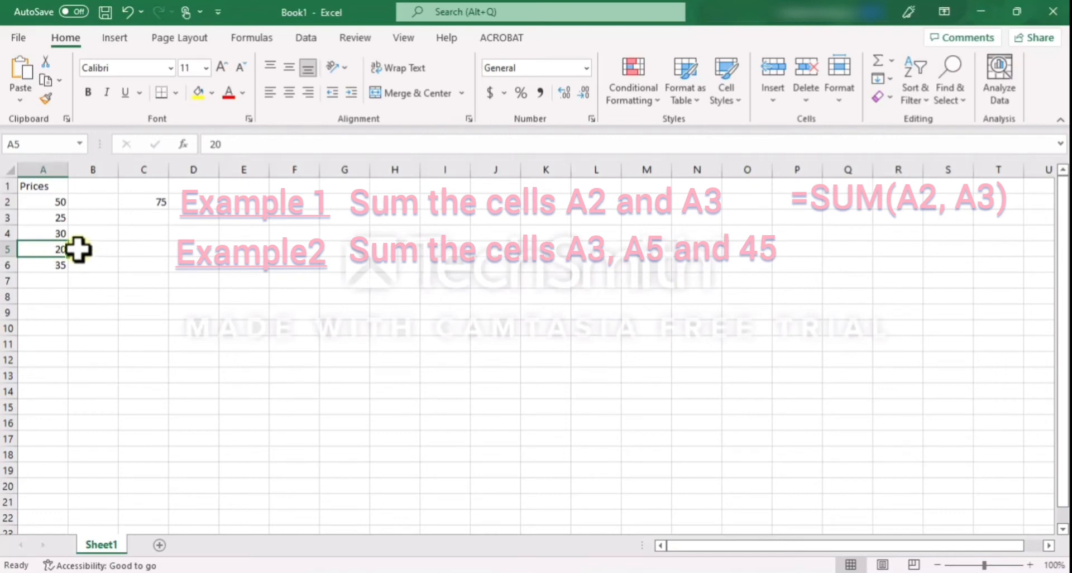
{"action": "left_click", "coordinate": [132, 219]}
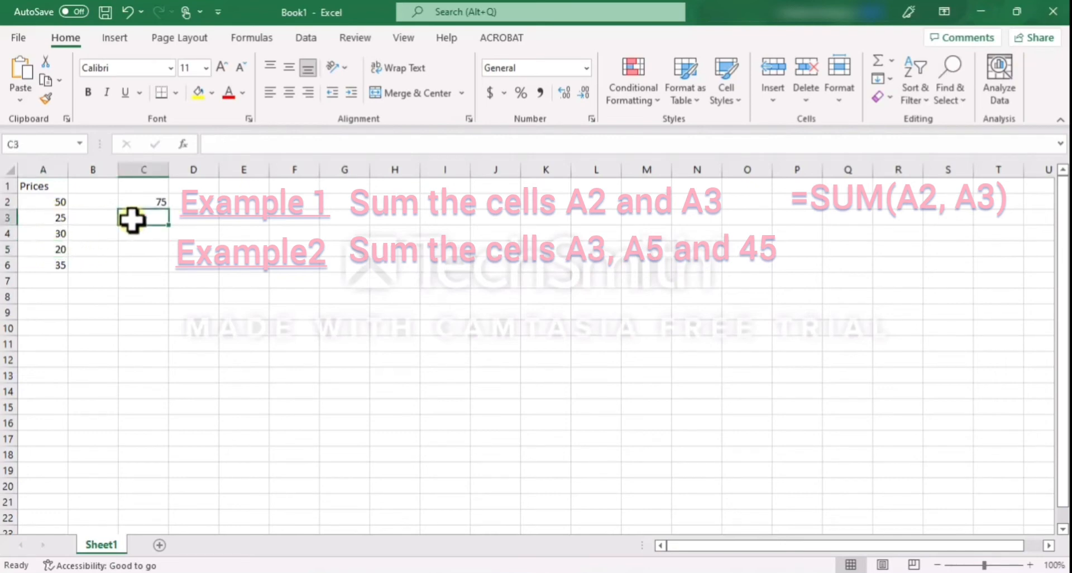
{"action": "type", "text": "="}
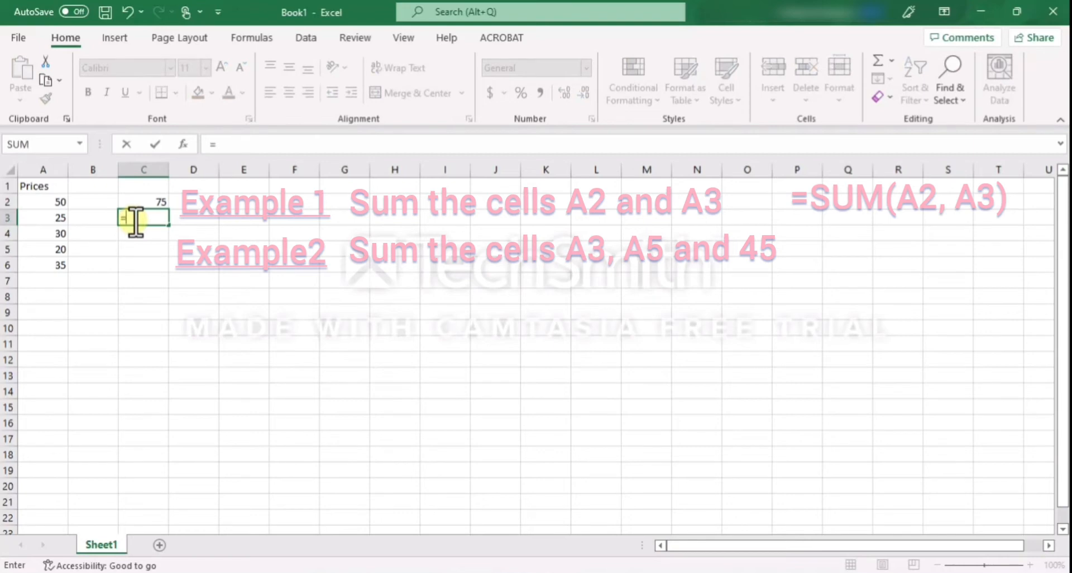
{"action": "type", "text": "sum"}
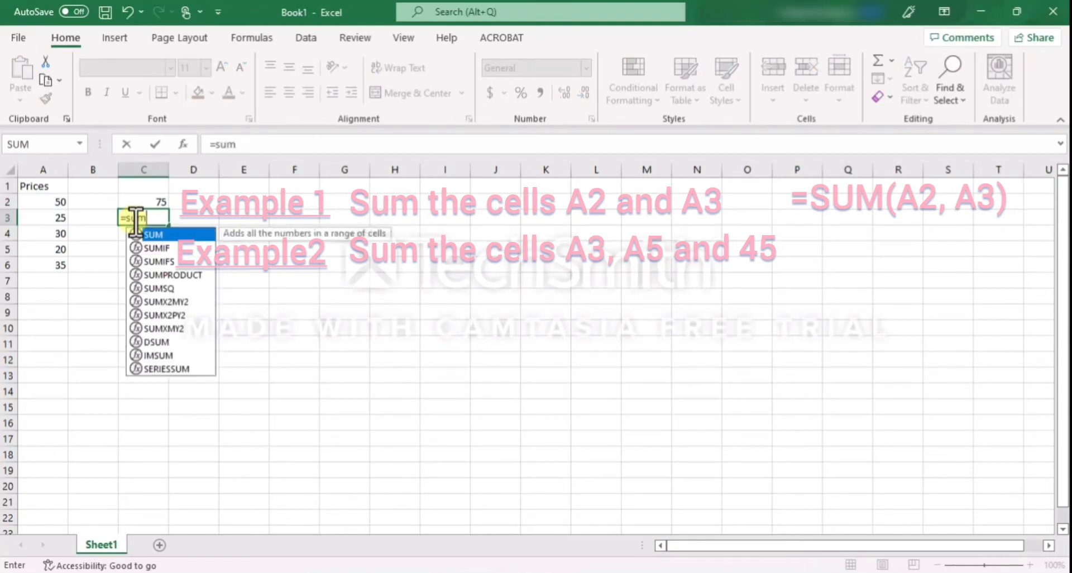
{"action": "type", "text": "("}
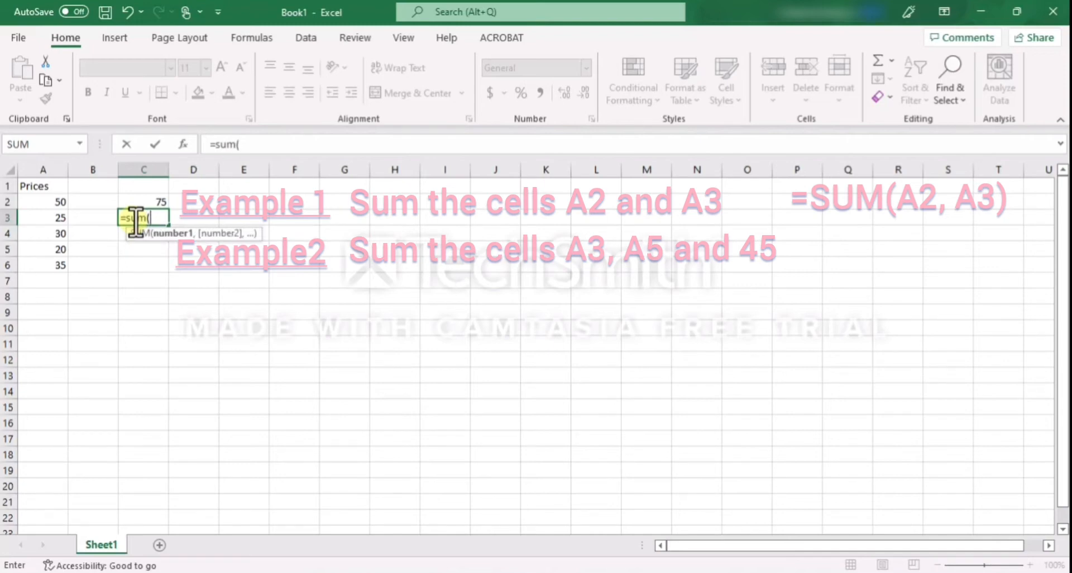
{"action": "type", "text": "a"}
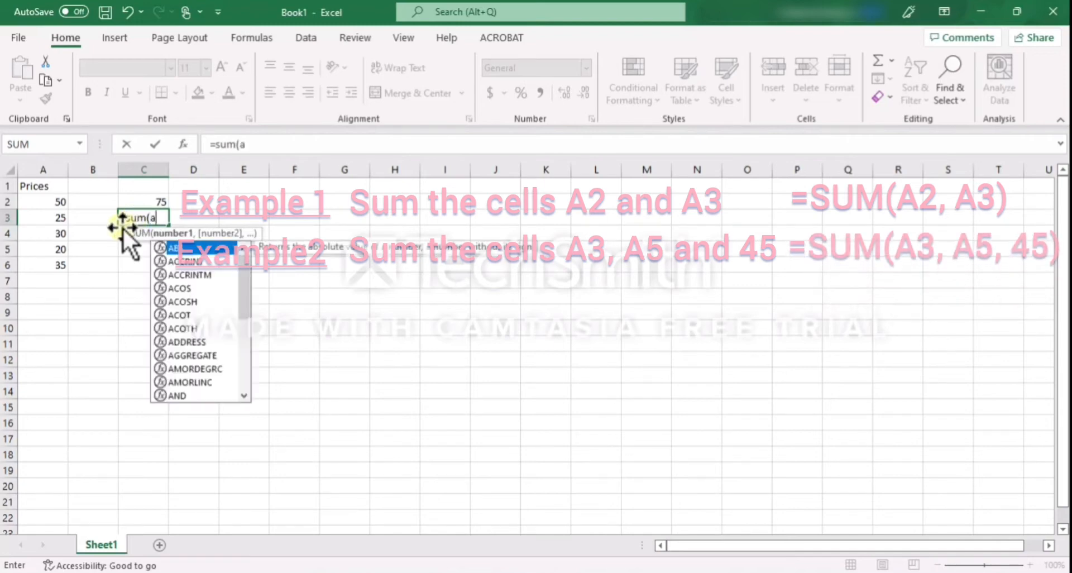
{"action": "type", "text": "3"}
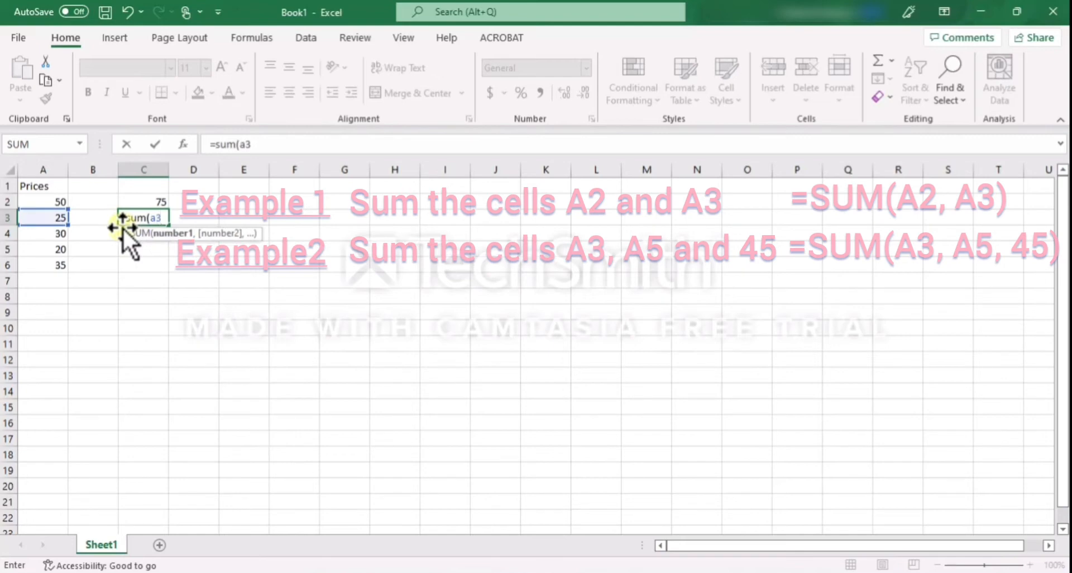
{"action": "type", "text": ","}
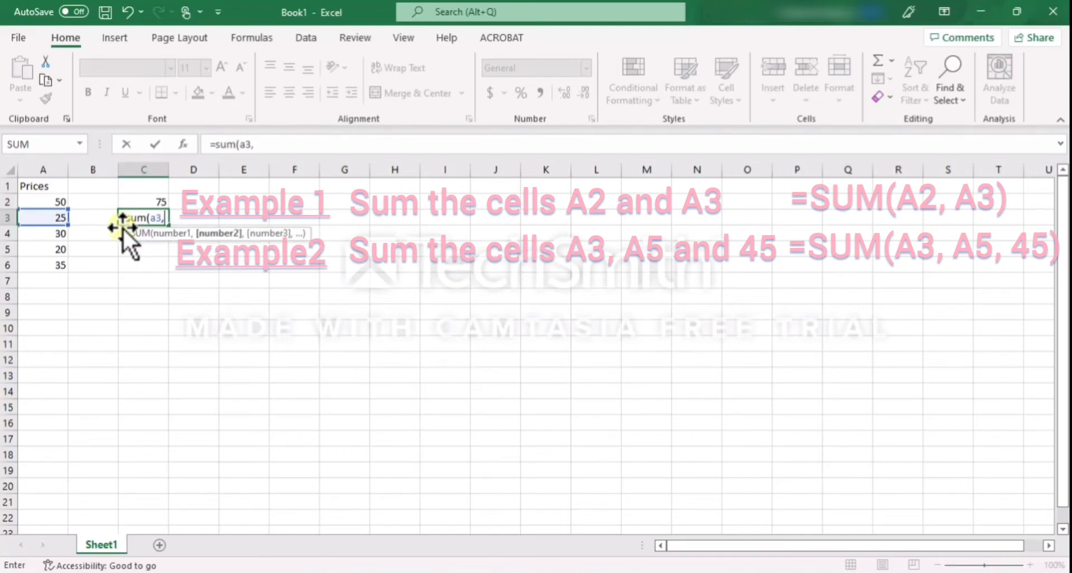
{"action": "type", "text": "a5,"}
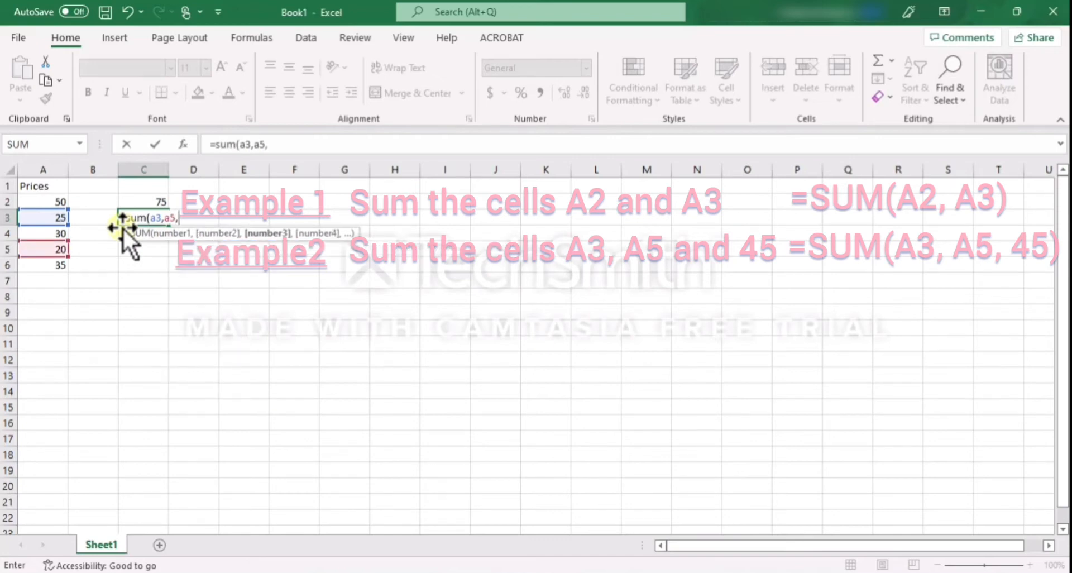
{"action": "type", "text": "45"}
{"action": "key", "text": "Return"}
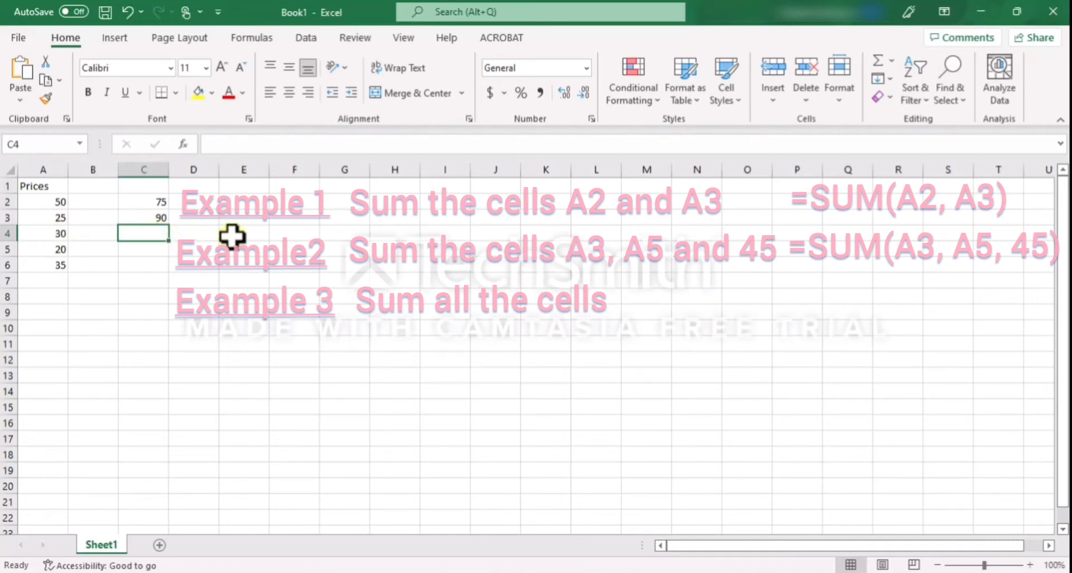
Enter a SUM formula in cell C4 that totals the whole price range A2:A6
{"action": "left_click", "coordinate": [50, 202]}
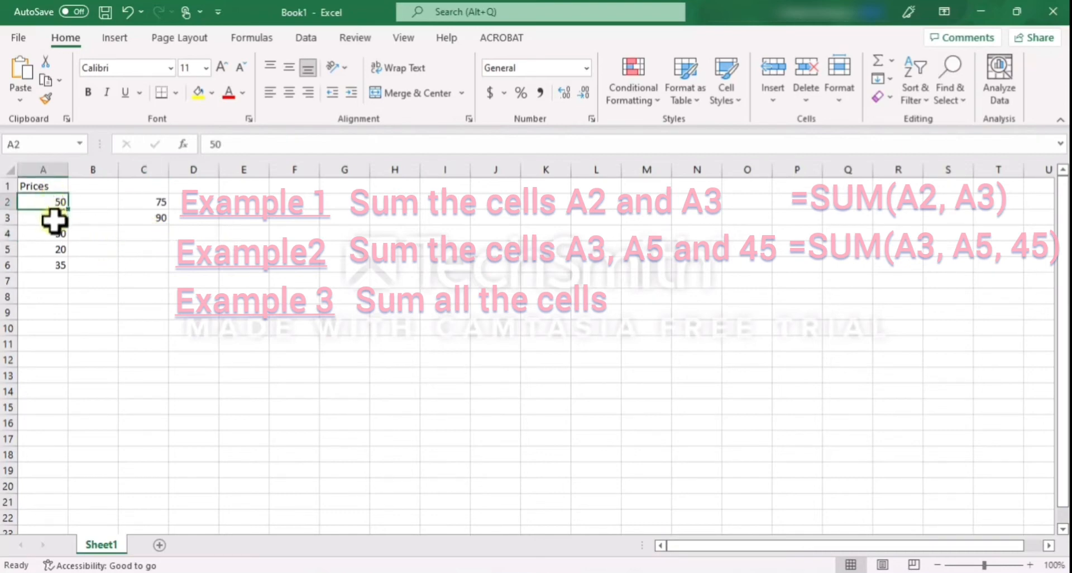
{"action": "left_click", "coordinate": [62, 267]}
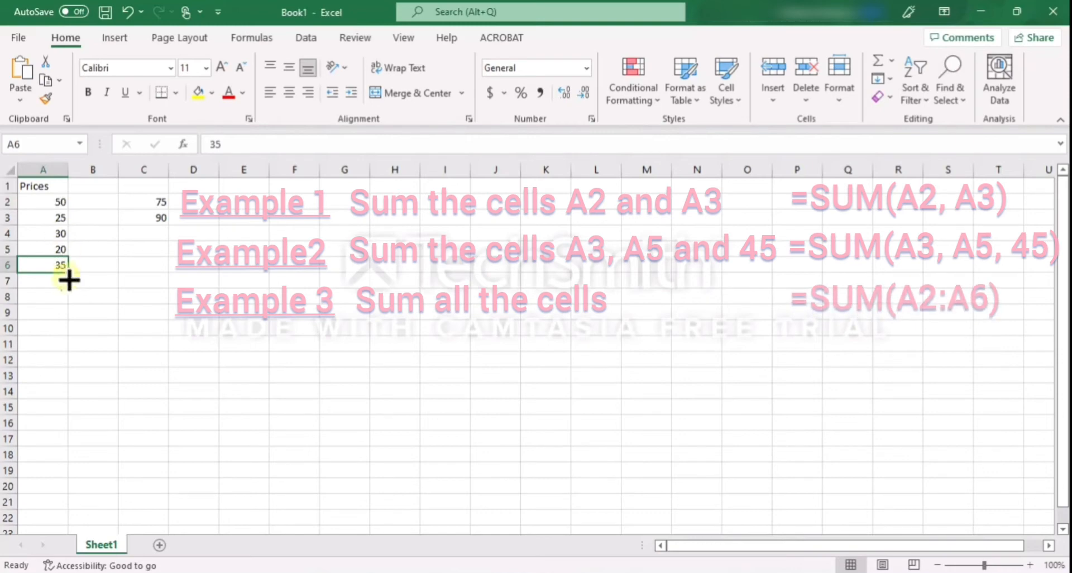
{"action": "double_click", "coordinate": [148, 234]}
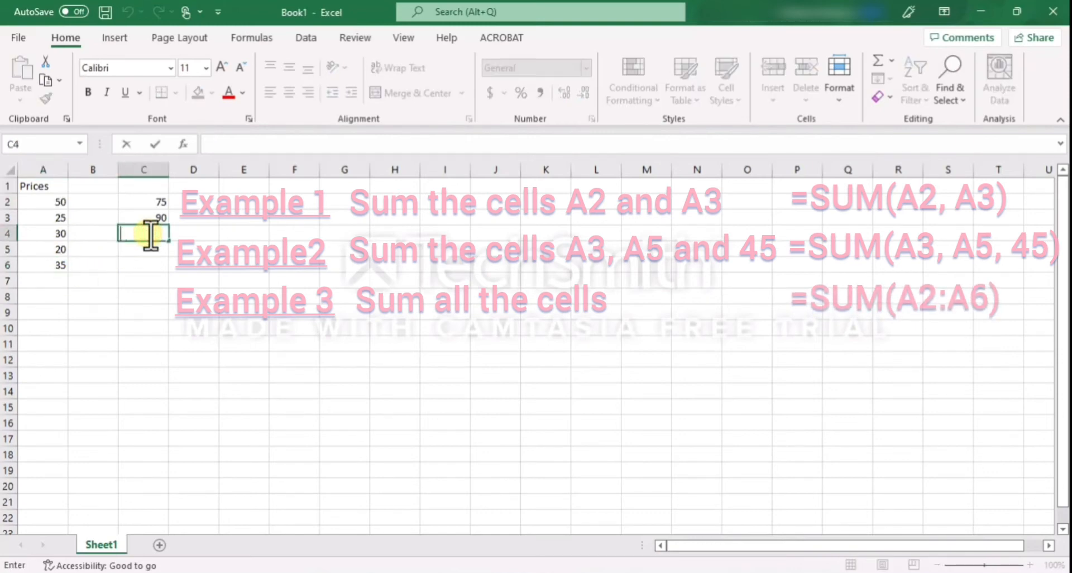
{"action": "type", "text": "="}
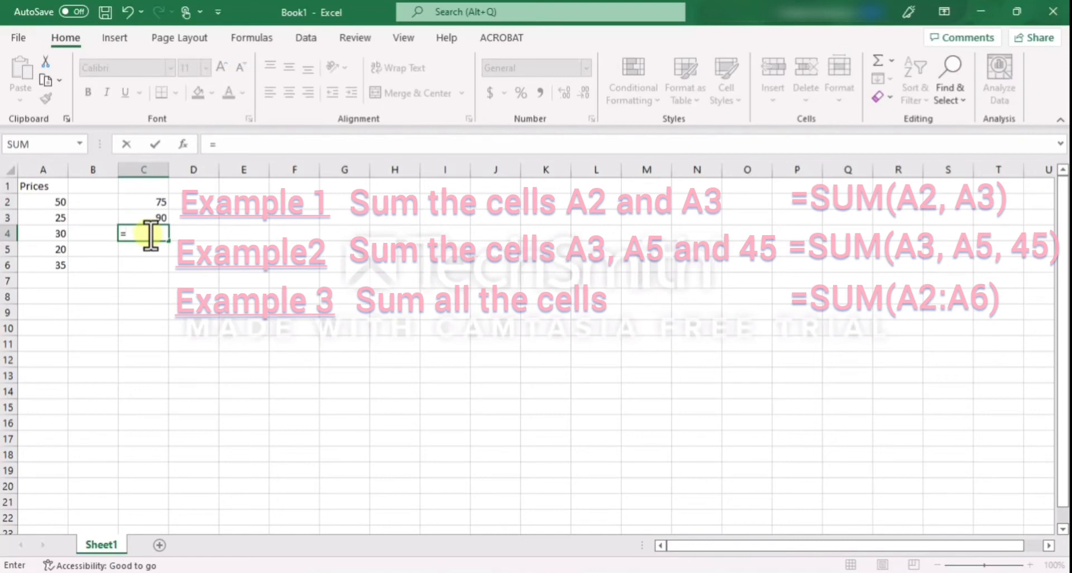
{"action": "type", "text": "sum"}
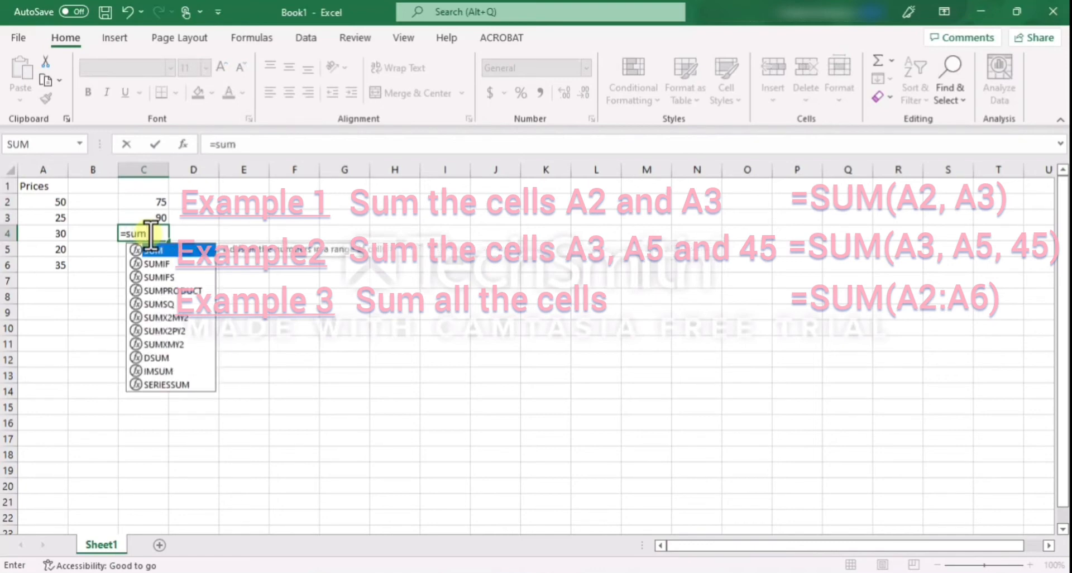
{"action": "type", "text": "("}
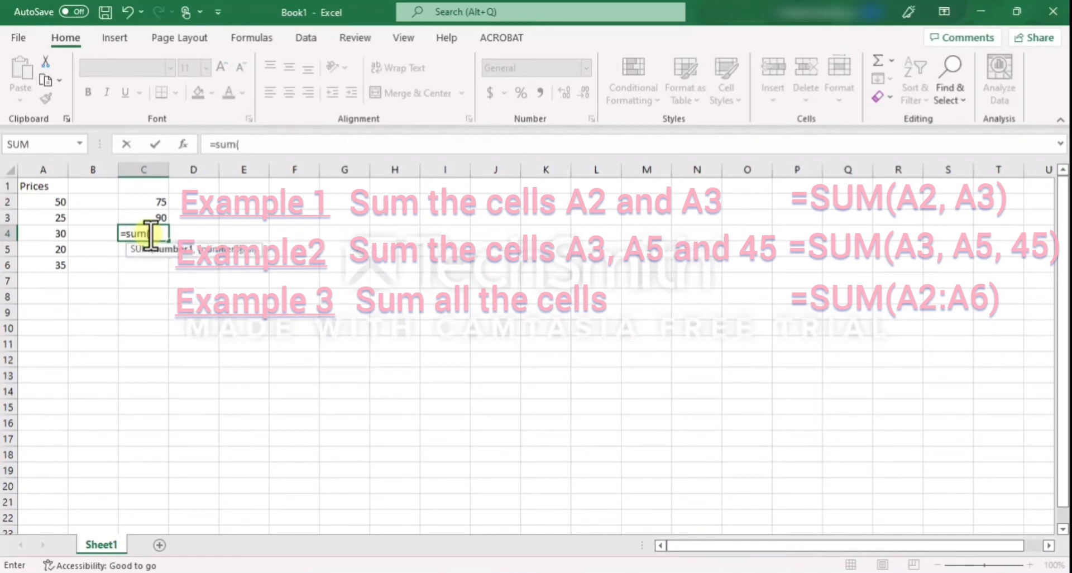
{"action": "left_click", "coordinate": [50, 201]}
{"action": "left_click_drag", "start_coordinate": [49, 214], "coordinate": [46, 271]}
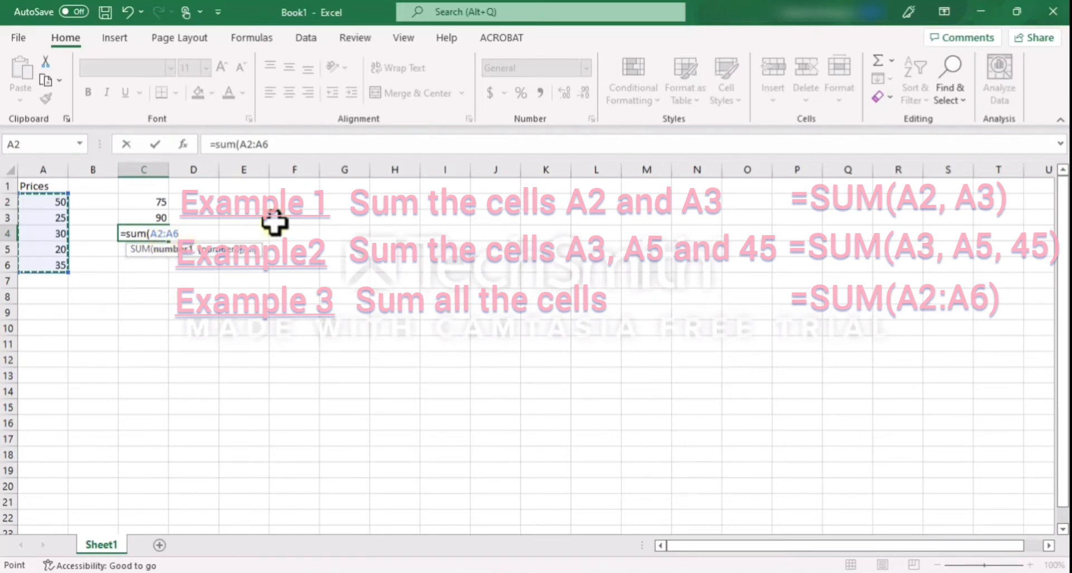
{"action": "key", "text": "Return"}
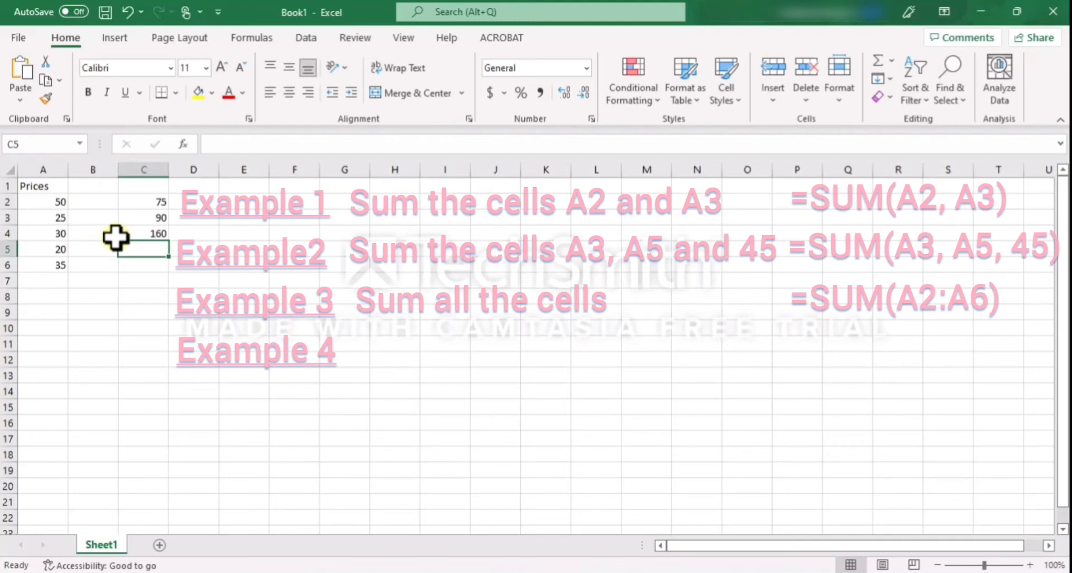
Enter a SUM formula in cell C5 that adds the two price ranges A2:A3 and A5:A6
{"action": "left_click", "coordinate": [52, 203]}
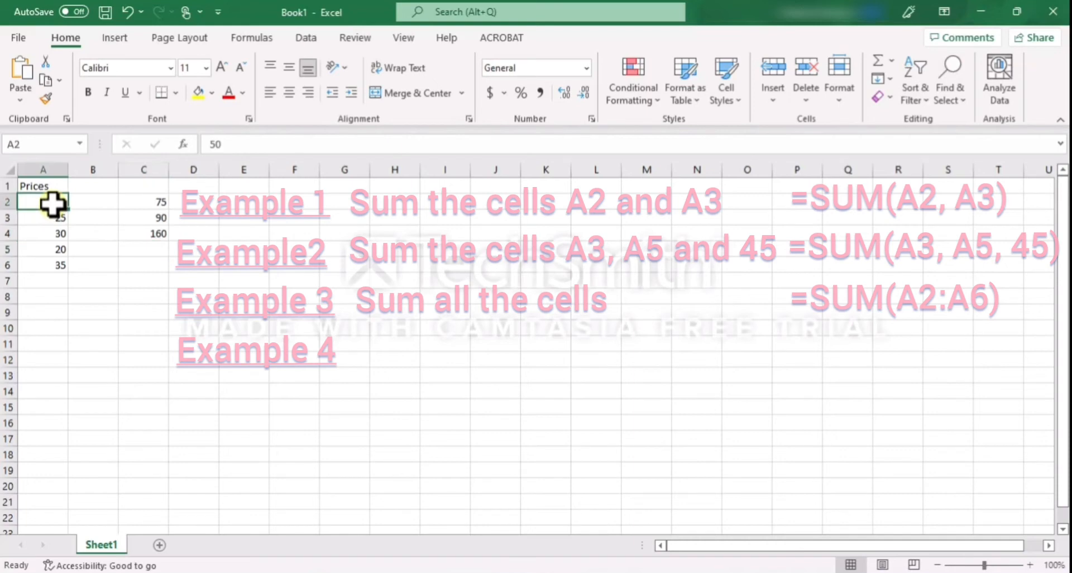
{"action": "left_click", "coordinate": [52, 218]}
{"action": "left_click", "coordinate": [59, 250]}
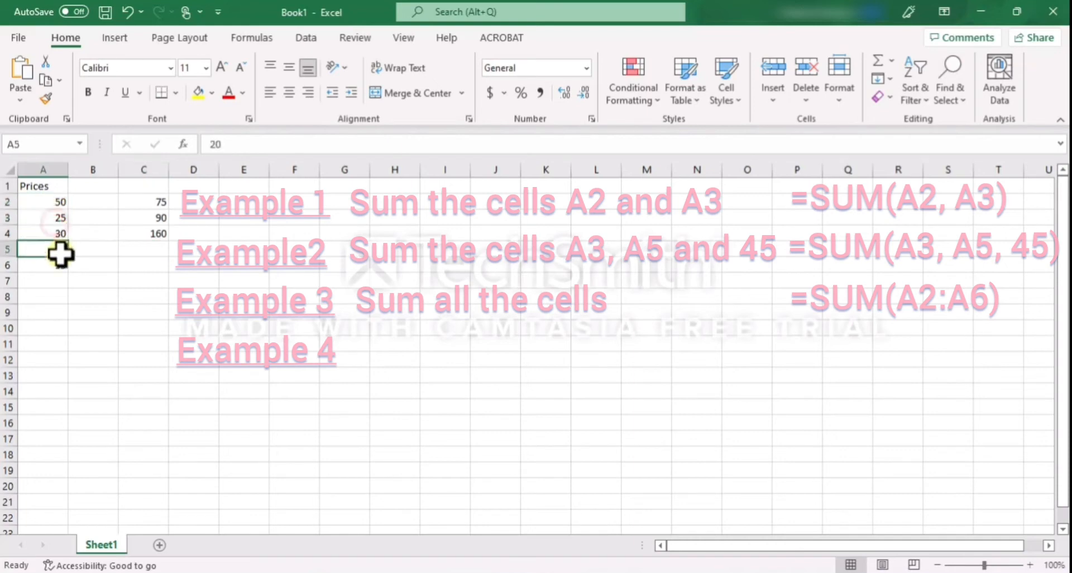
{"action": "left_click", "coordinate": [61, 263]}
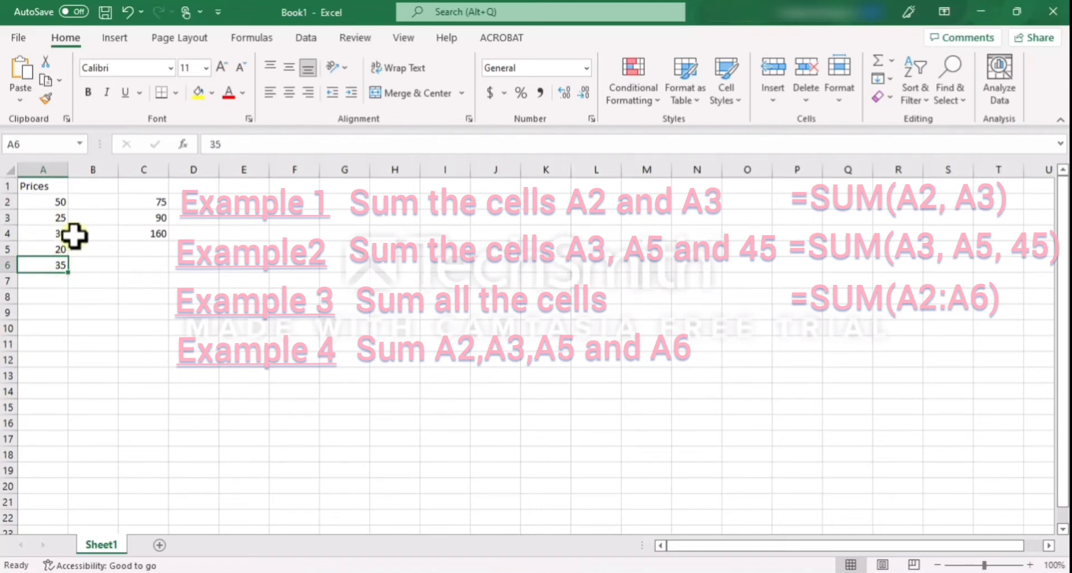
{"action": "double_click", "coordinate": [143, 249]}
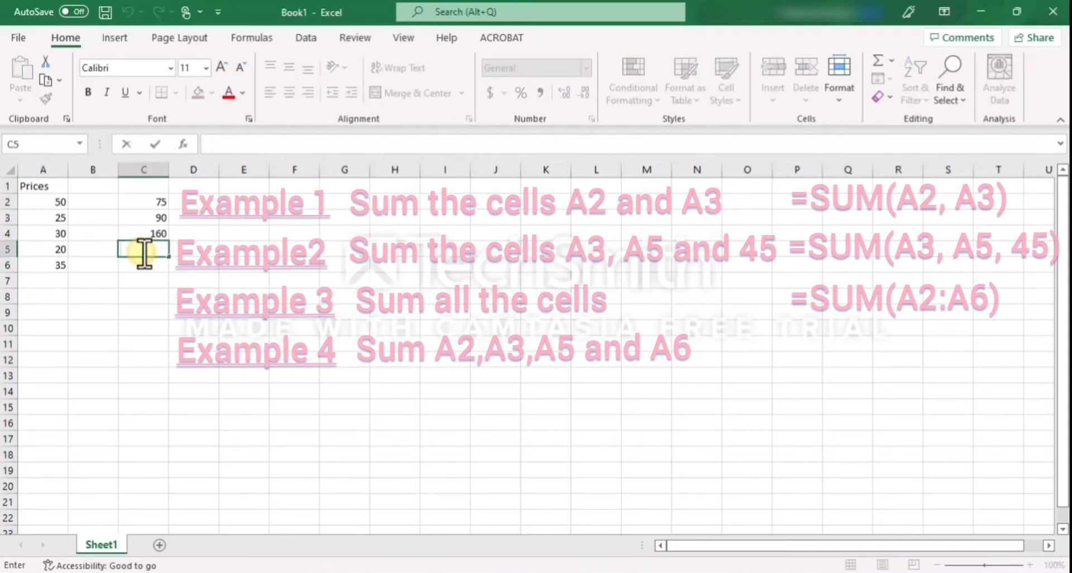
{"action": "type", "text": "="}
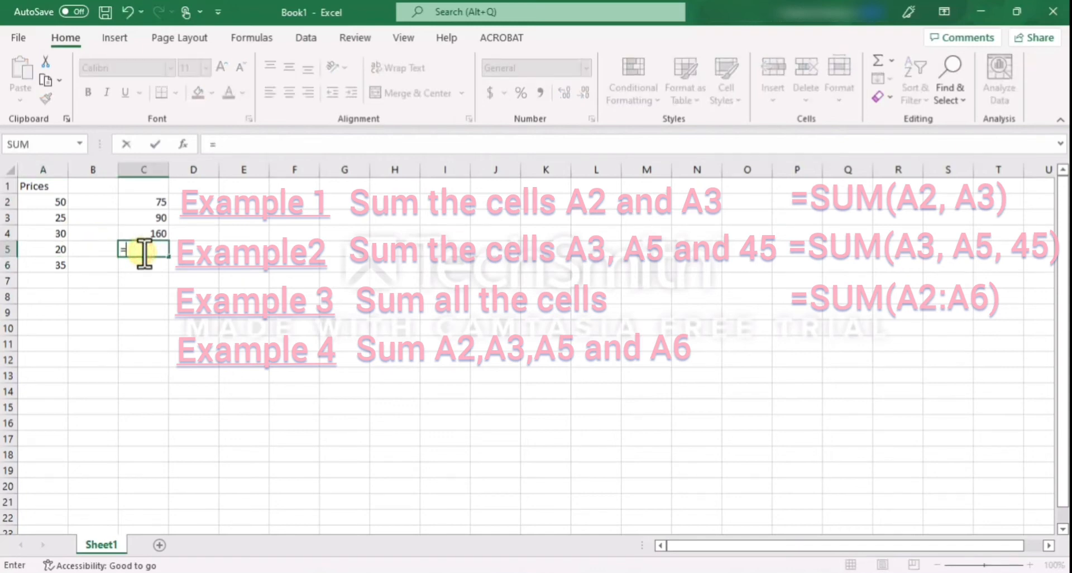
{"action": "type", "text": "sum"}
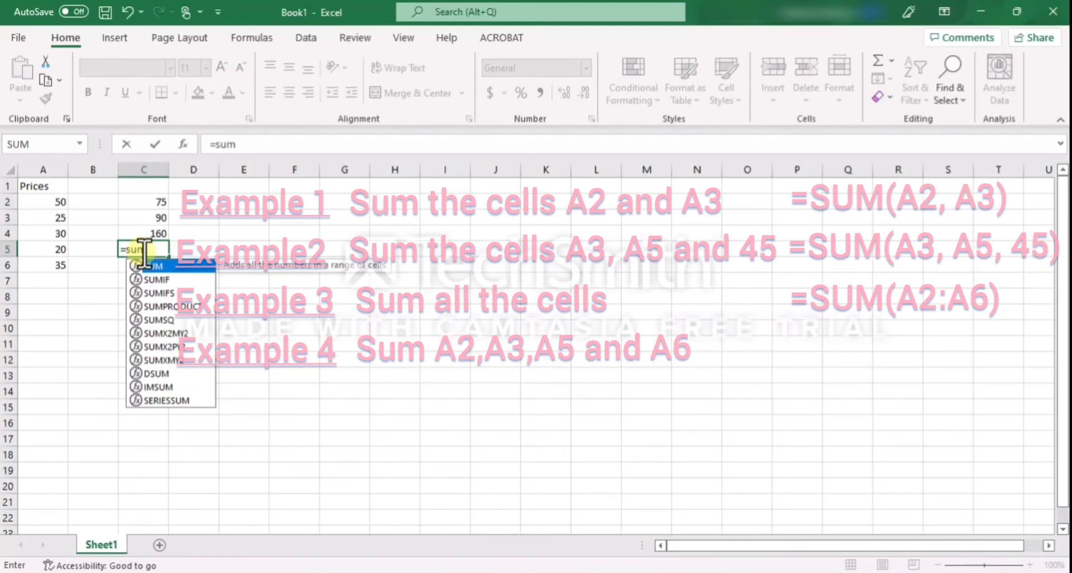
{"action": "type", "text": "("}
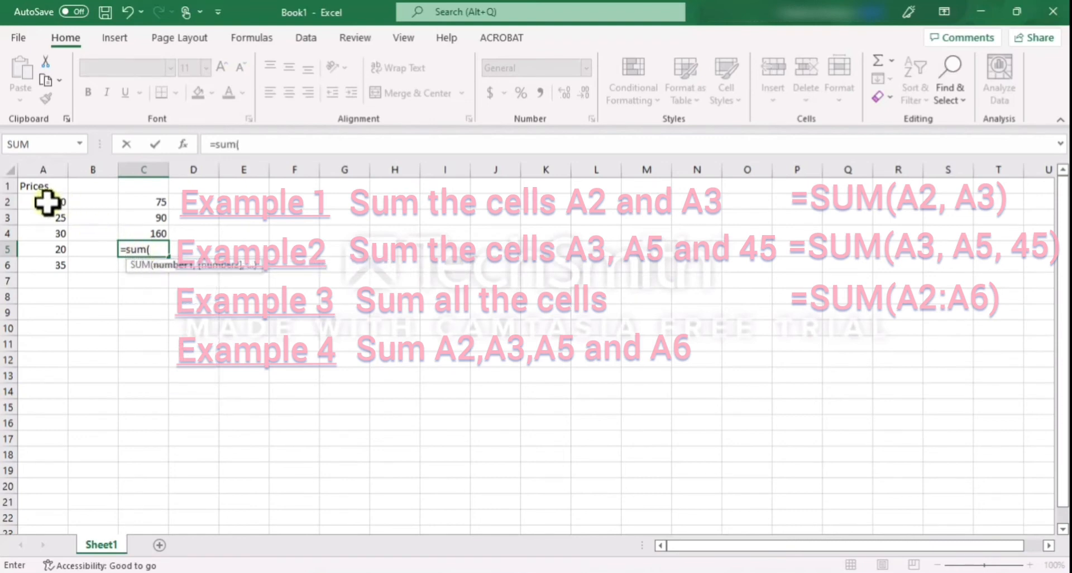
{"action": "left_click_drag", "start_coordinate": [45, 202], "coordinate": [49, 213]}
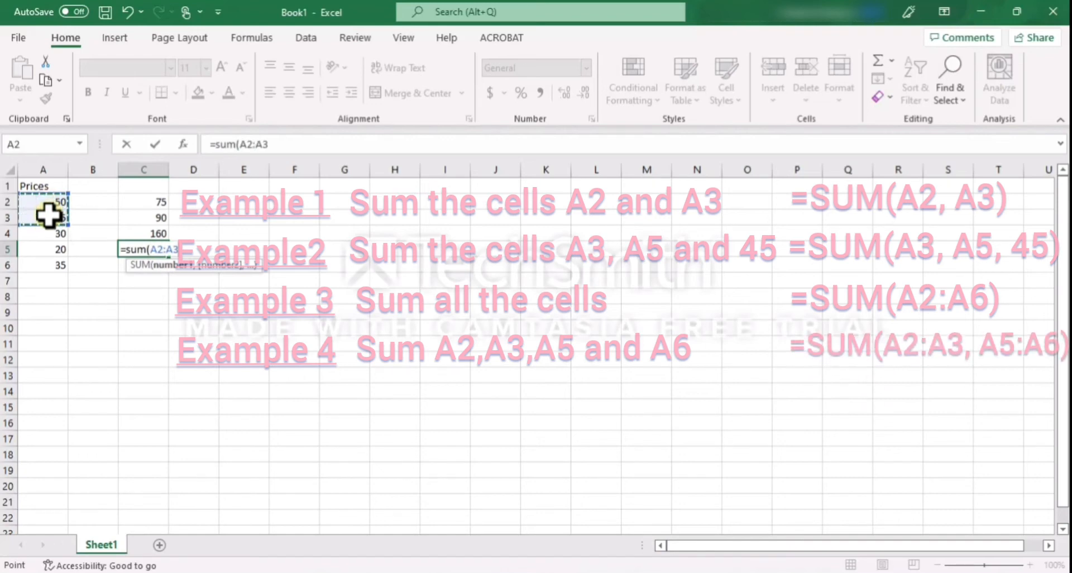
{"action": "type", "text": ","}
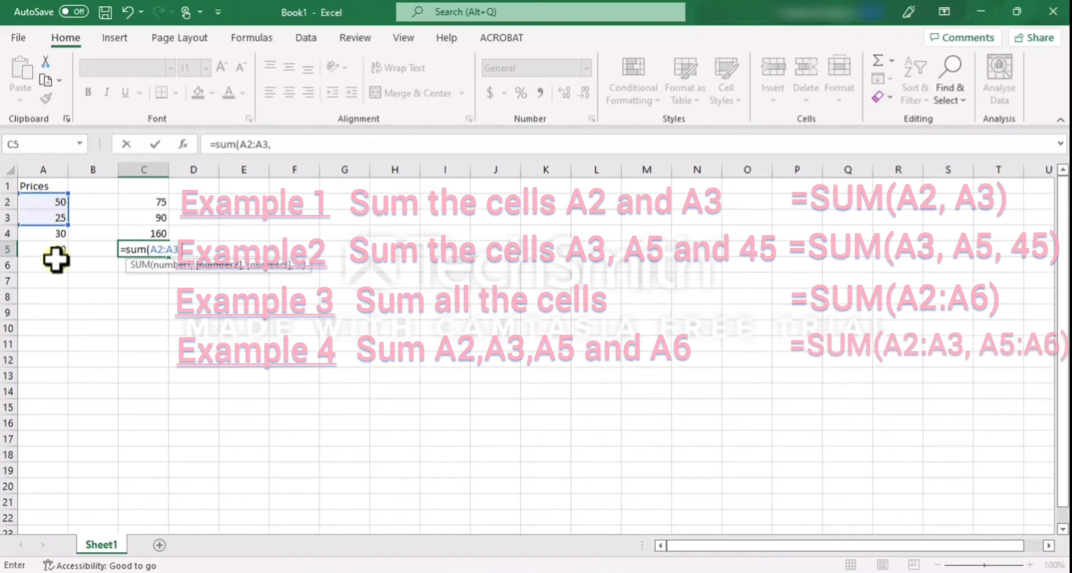
{"action": "left_click_drag", "start_coordinate": [57, 246], "coordinate": [56, 269]}
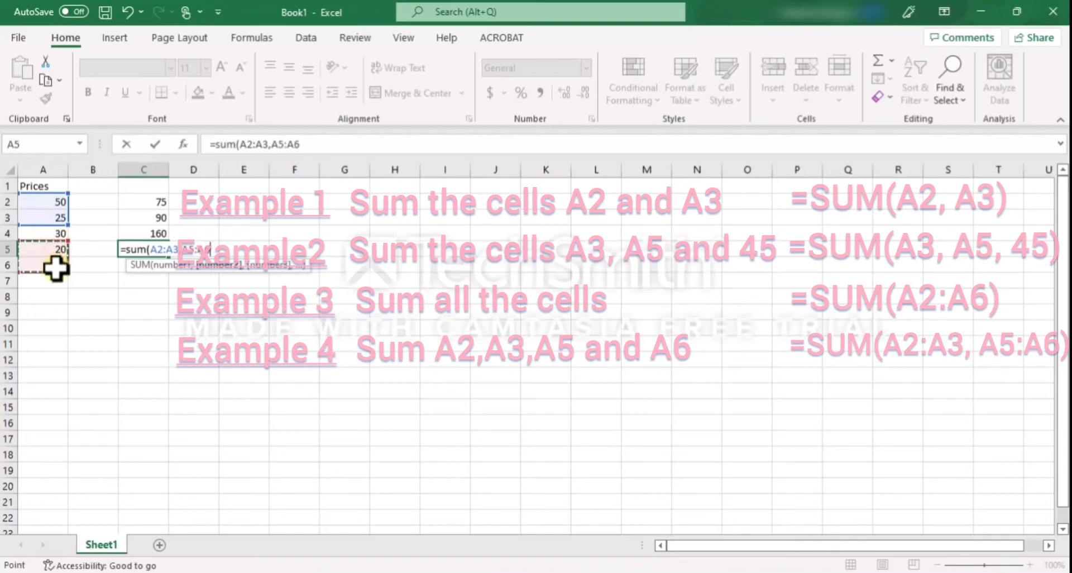
{"action": "key", "text": "Return"}
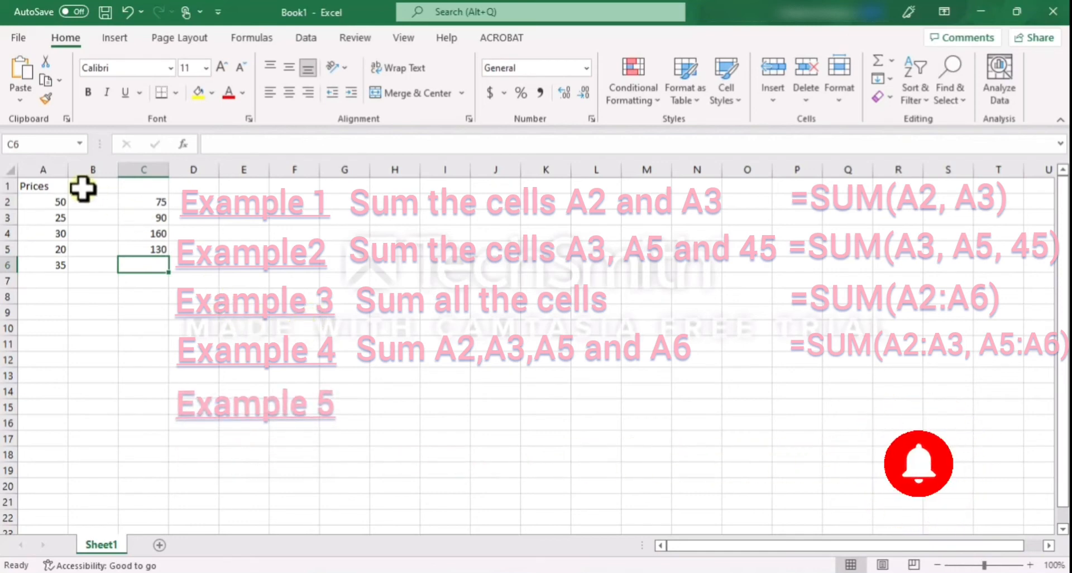
Enter a SUM formula in cell C6 that adds the ranges A2:A3 and A5:A6 and the number 500
{"action": "left_click", "coordinate": [43, 201]}
{"action": "left_click", "coordinate": [47, 219]}
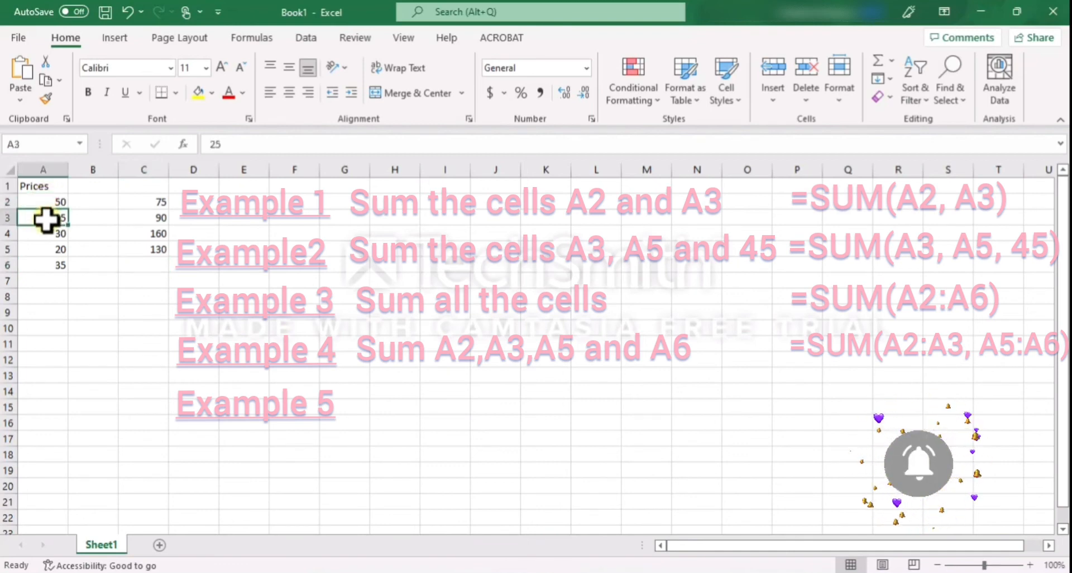
{"action": "left_click", "coordinate": [51, 250]}
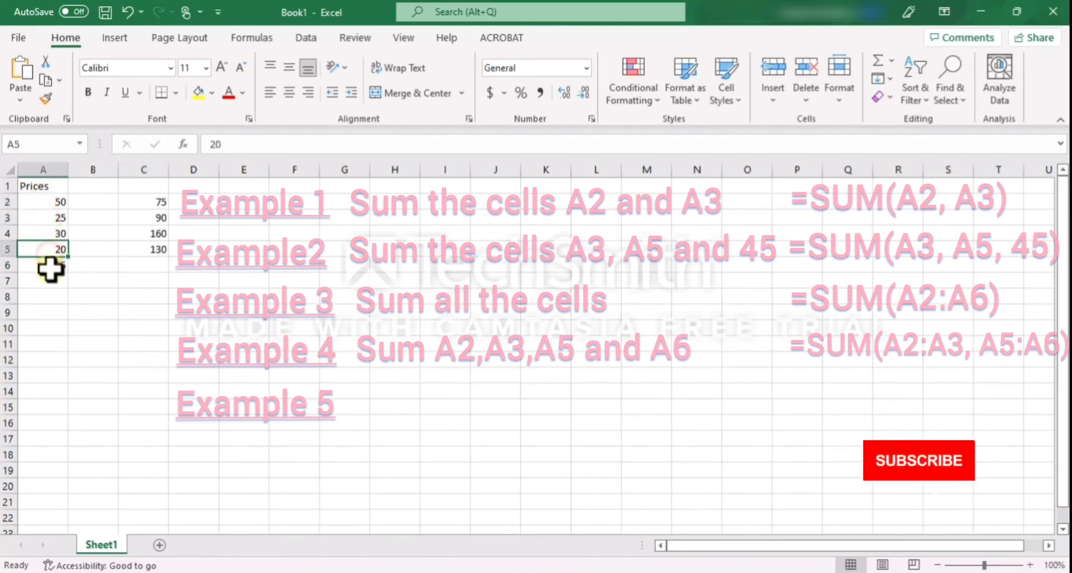
{"action": "left_click", "coordinate": [49, 266]}
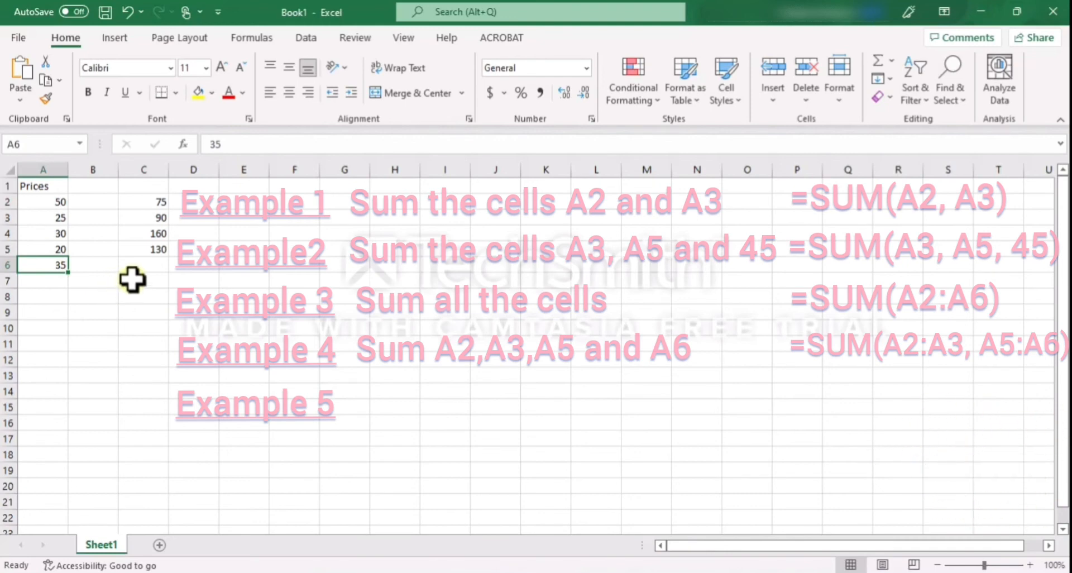
{"action": "double_click", "coordinate": [148, 265]}
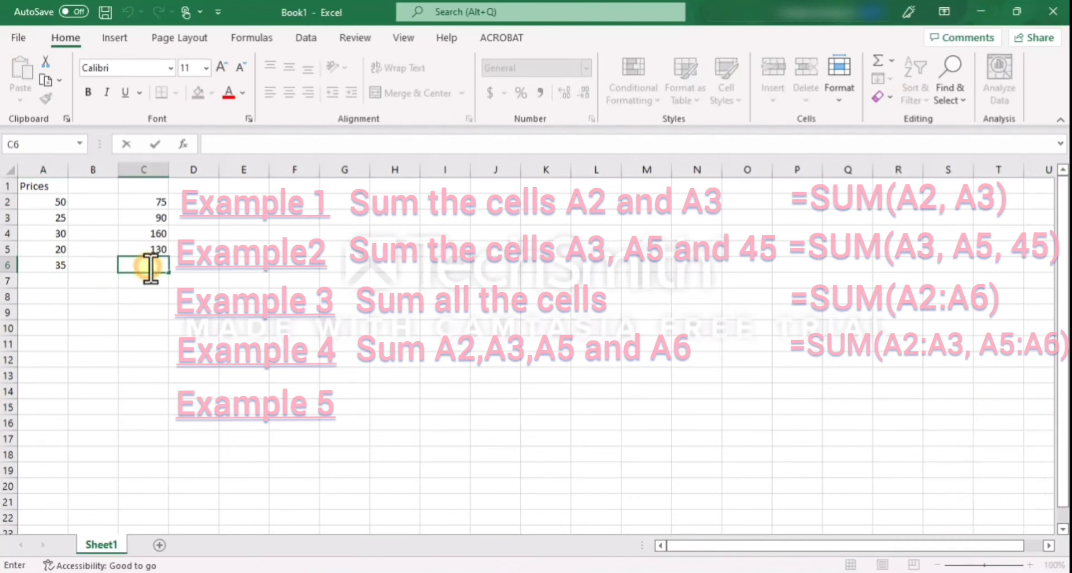
{"action": "type", "text": "="}
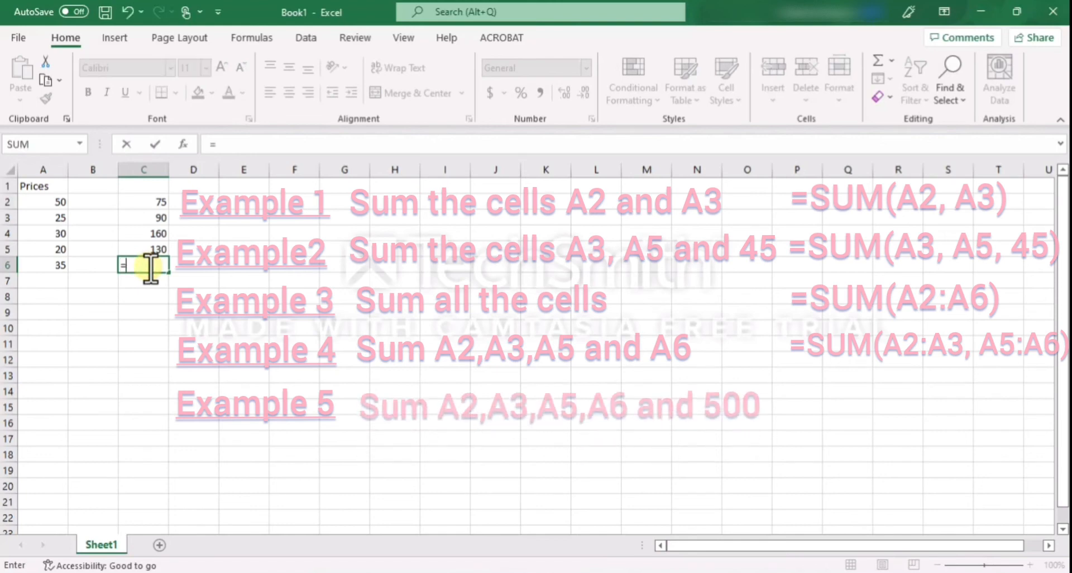
{"action": "type", "text": "sum"}
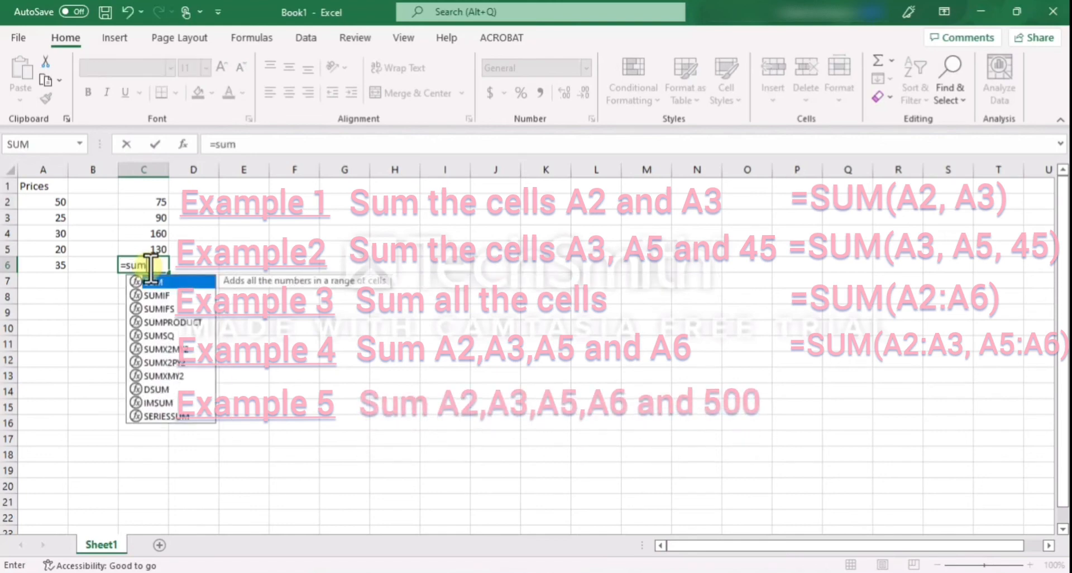
{"action": "type", "text": "("}
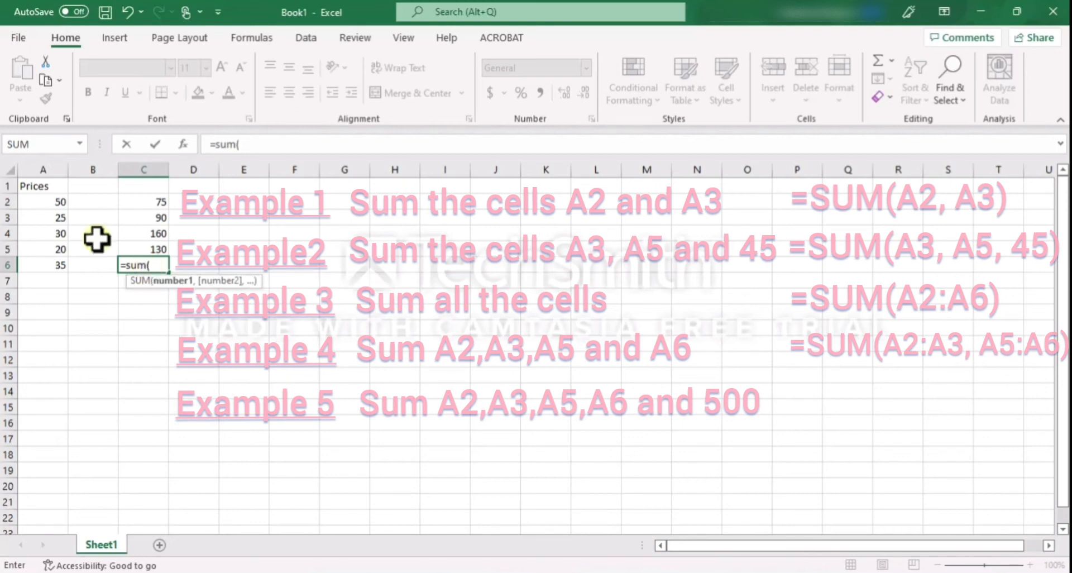
{"action": "left_click_drag", "start_coordinate": [53, 200], "coordinate": [56, 215]}
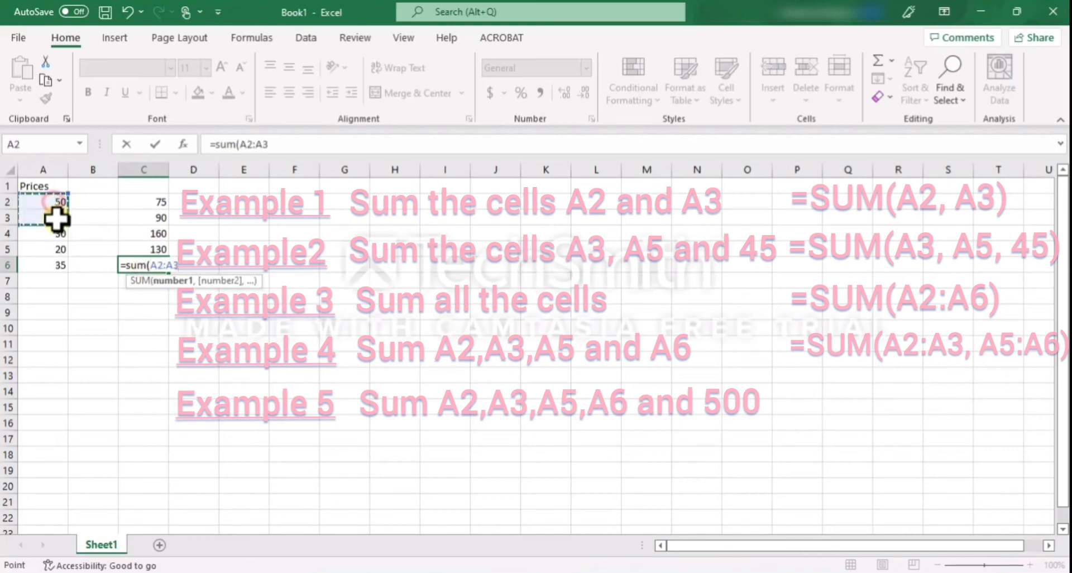
{"action": "type", "text": ","}
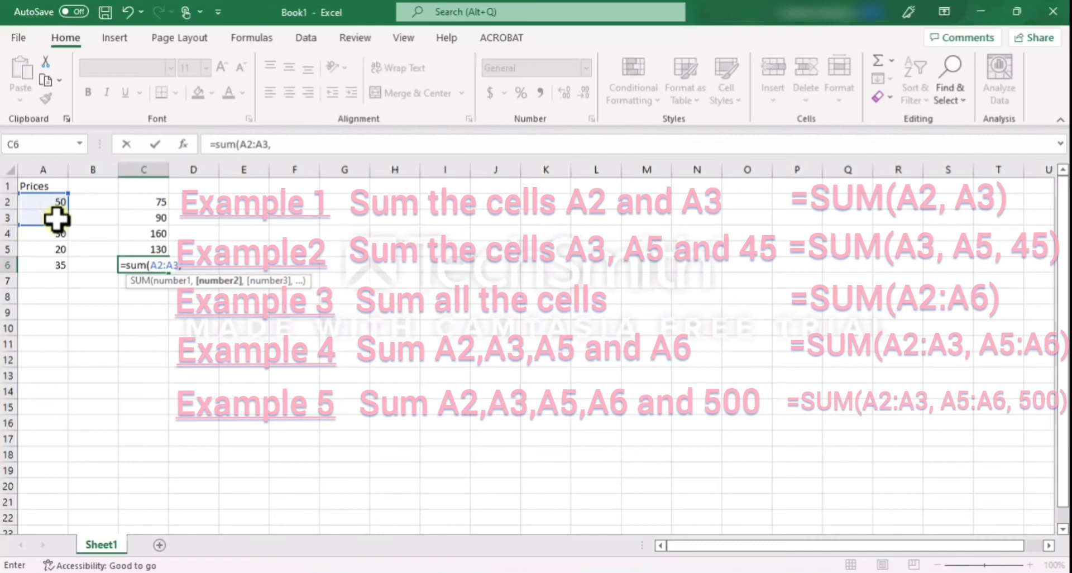
{"action": "left_click_drag", "start_coordinate": [60, 249], "coordinate": [58, 268]}
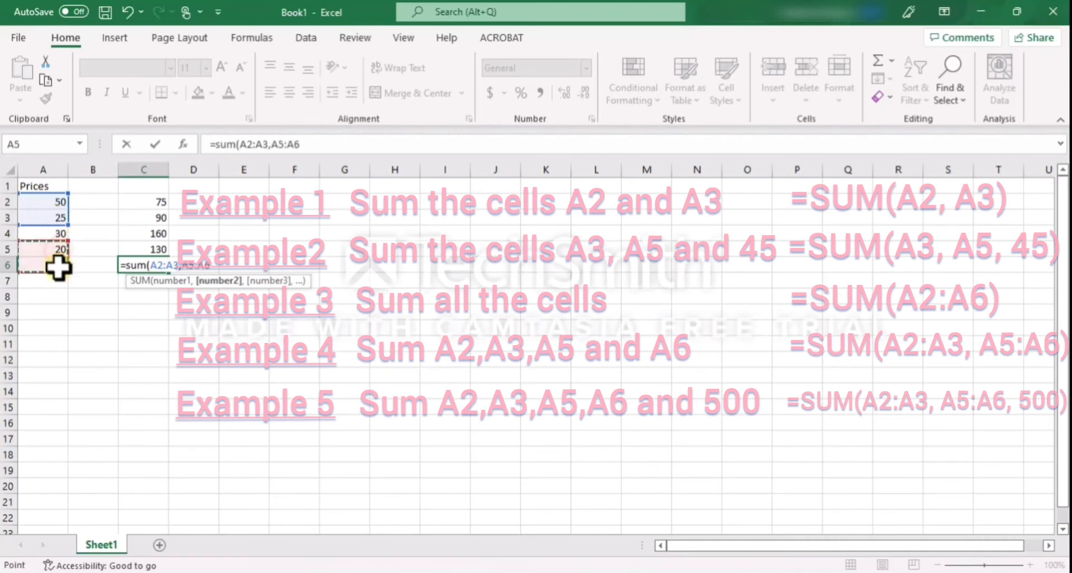
{"action": "type", "text": ",500"}
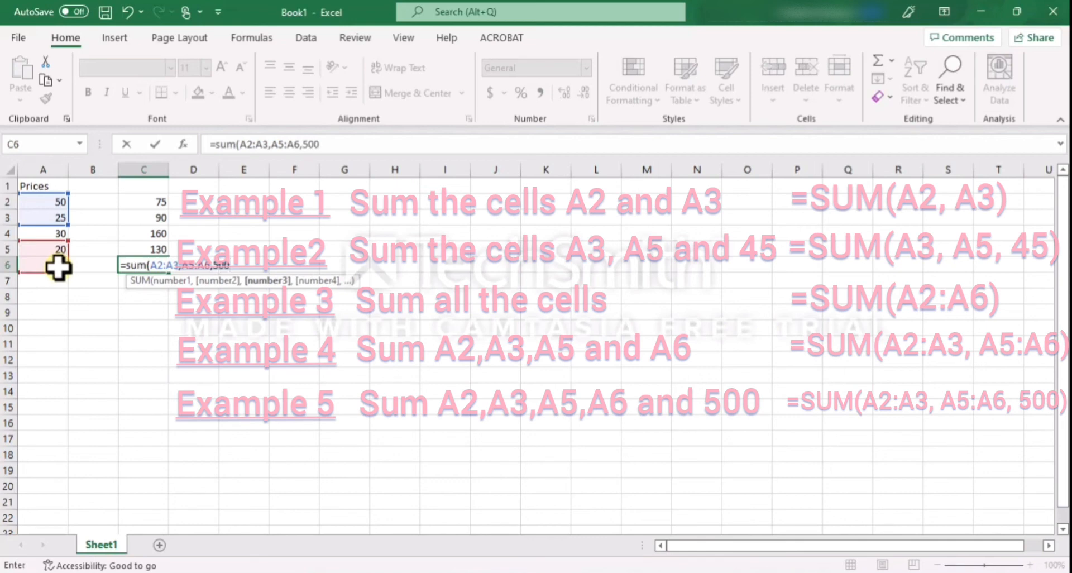
{"action": "key", "text": "Return"}
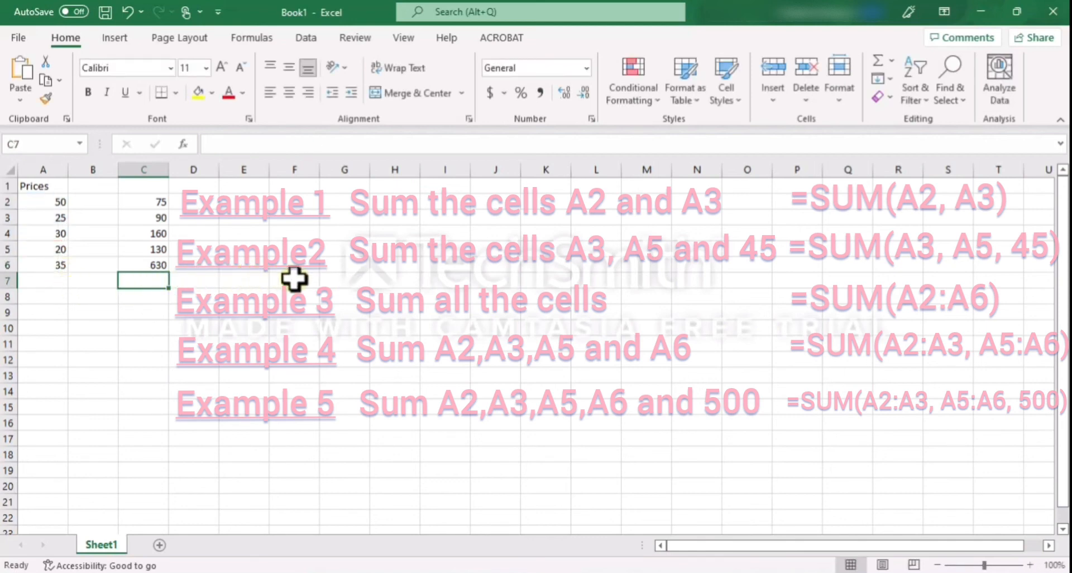
Review the finished SUM formulas in column C and the price cells that C2, C4 and C6 refer to
{"action": "left_click", "coordinate": [137, 203]}
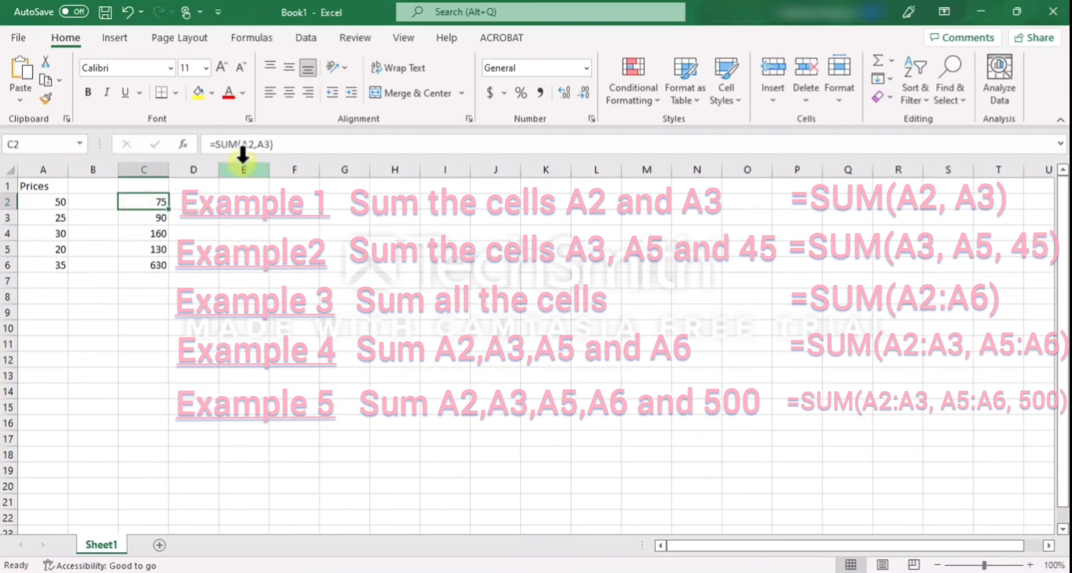
{"action": "left_click", "coordinate": [160, 217]}
{"action": "left_click", "coordinate": [160, 249]}
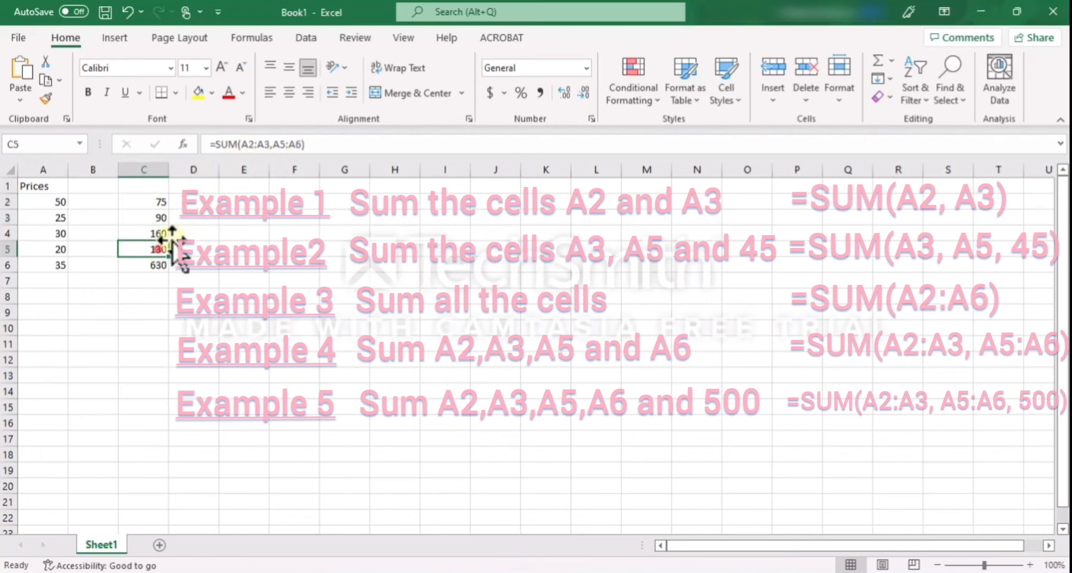
{"action": "left_click", "coordinate": [158, 265]}
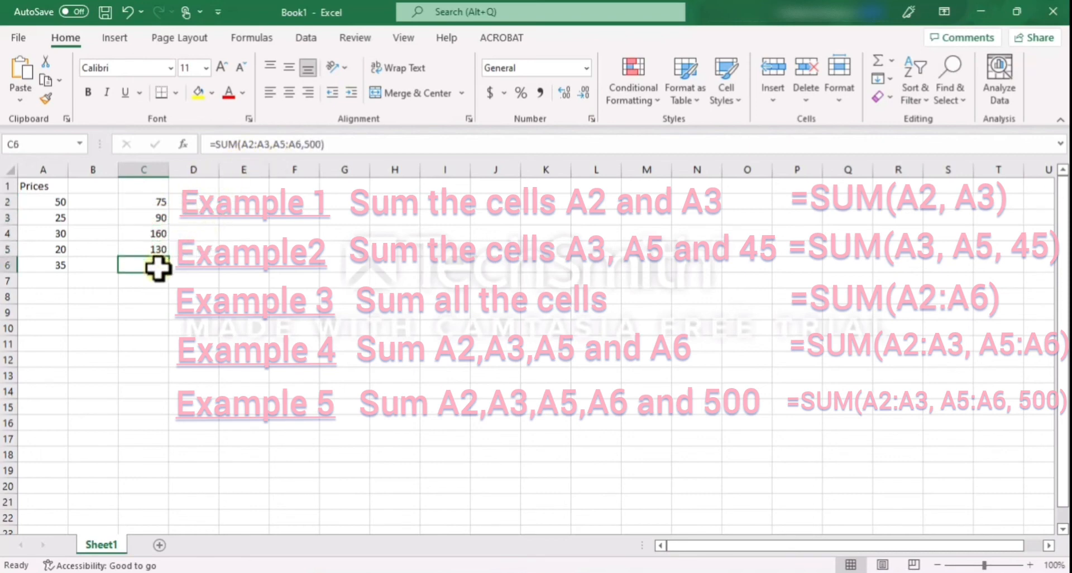
{"action": "double_click", "coordinate": [148, 203]}
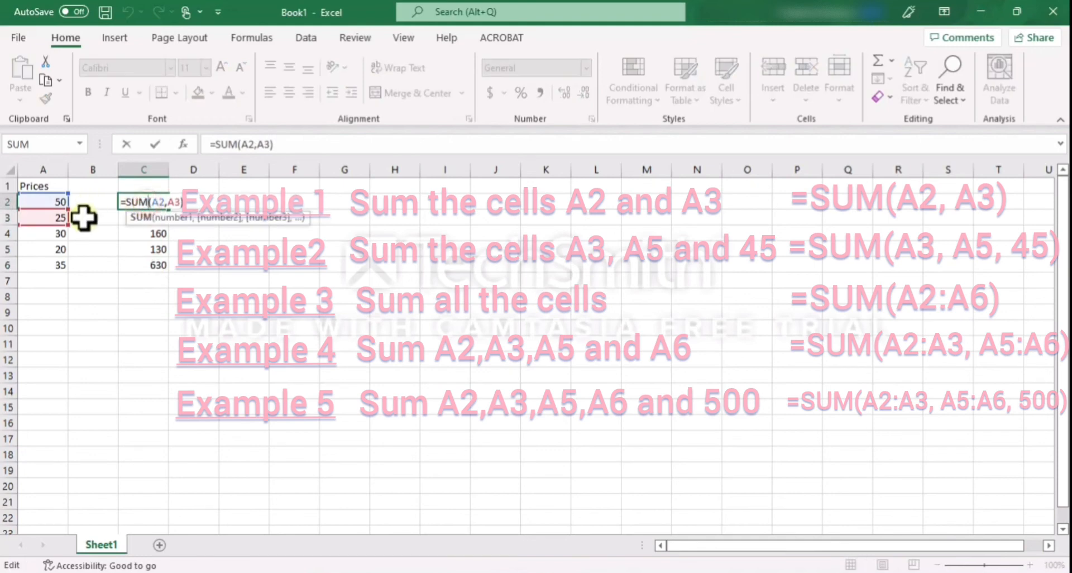
{"action": "double_click", "coordinate": [149, 233]}
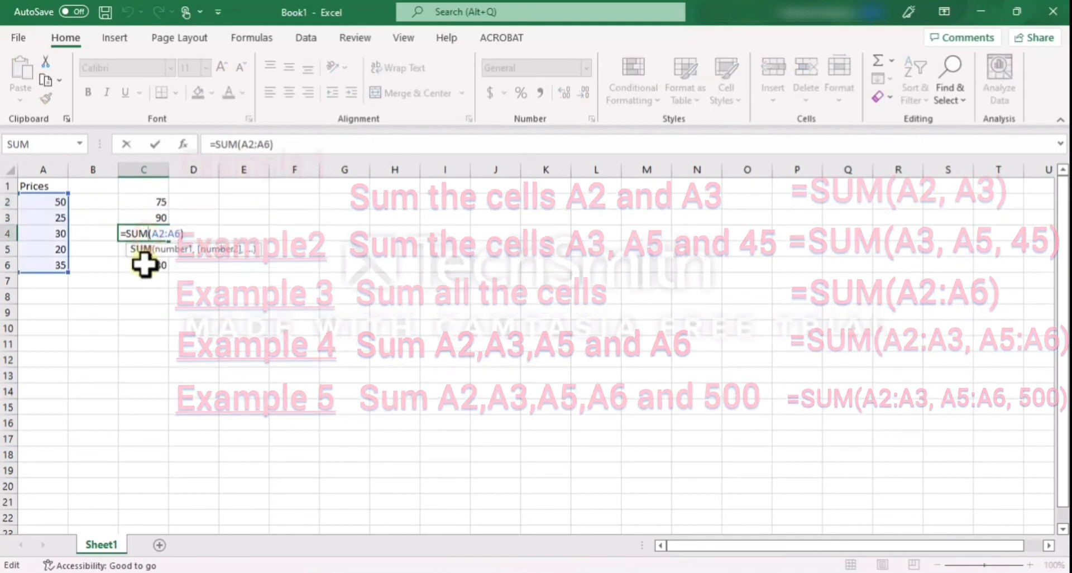
{"action": "double_click", "coordinate": [149, 266]}
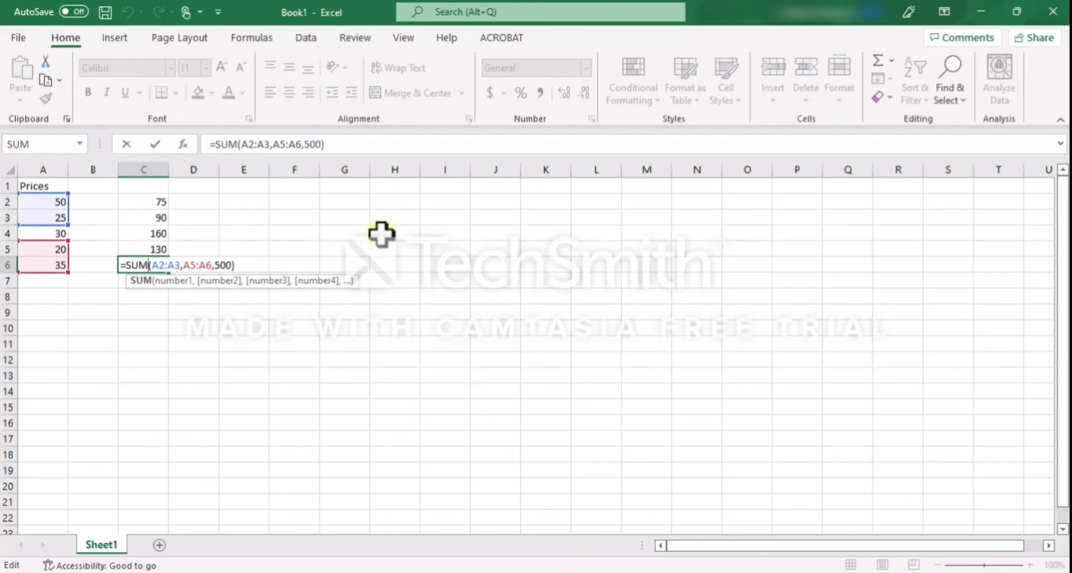
{"action": "left_click", "coordinate": [408, 248]}
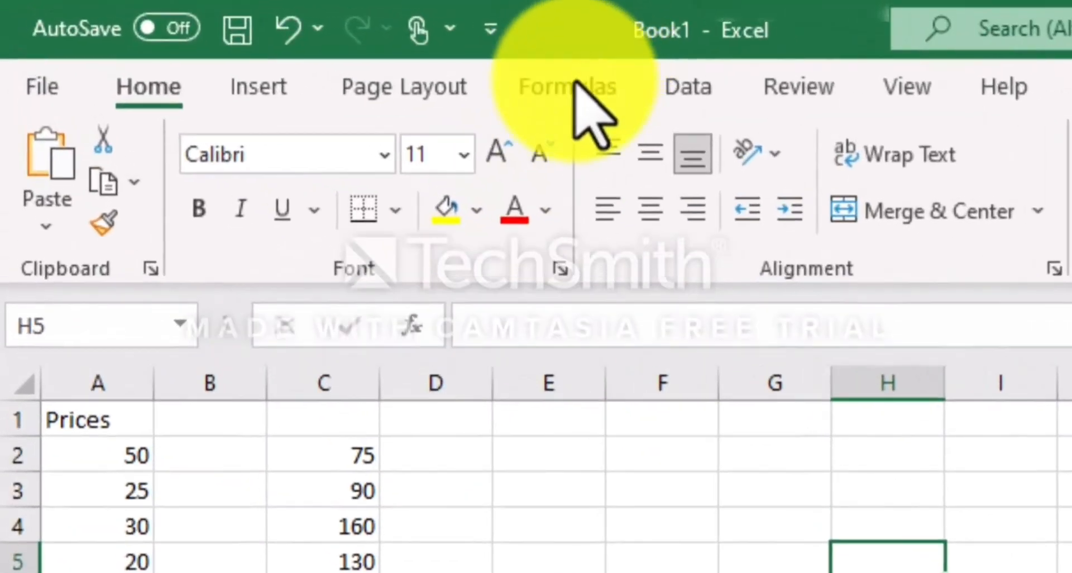
Show the AutoSum calculations available in the function library, including the Sum option
{"action": "left_click", "coordinate": [571, 86]}
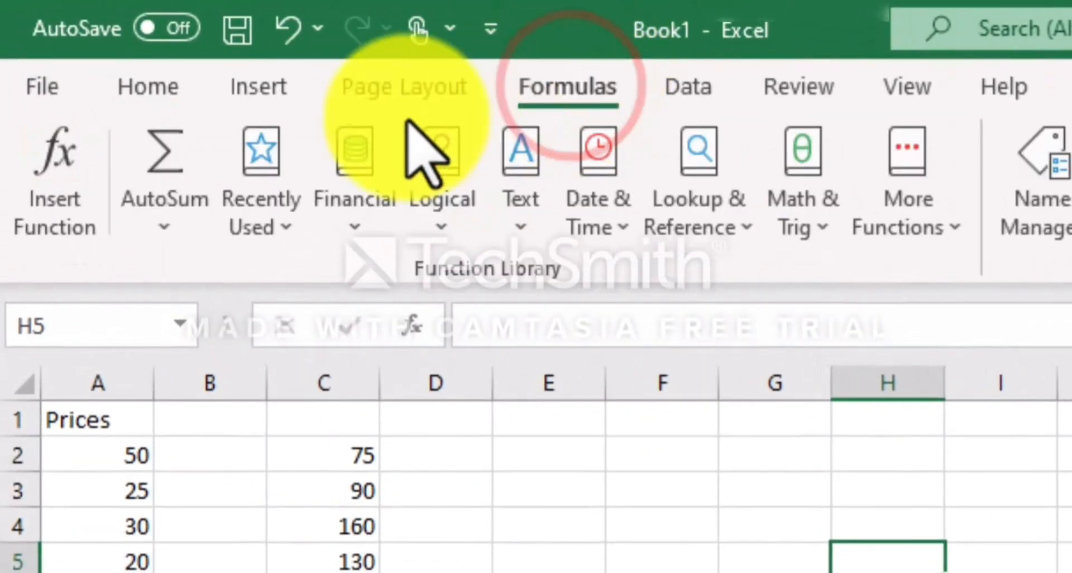
{"action": "left_click", "coordinate": [167, 226]}
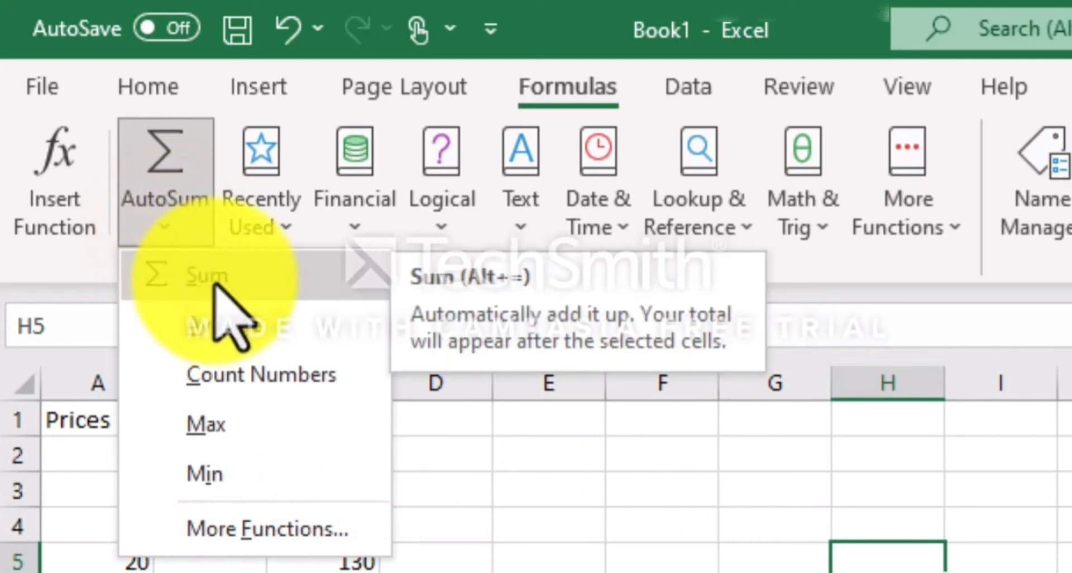
{"action": "key", "text": "Down"}
{"action": "key", "text": "Down"}
{"action": "key", "text": "Down"}
{"action": "key", "text": "Down"}
{"action": "key", "text": "Down"}
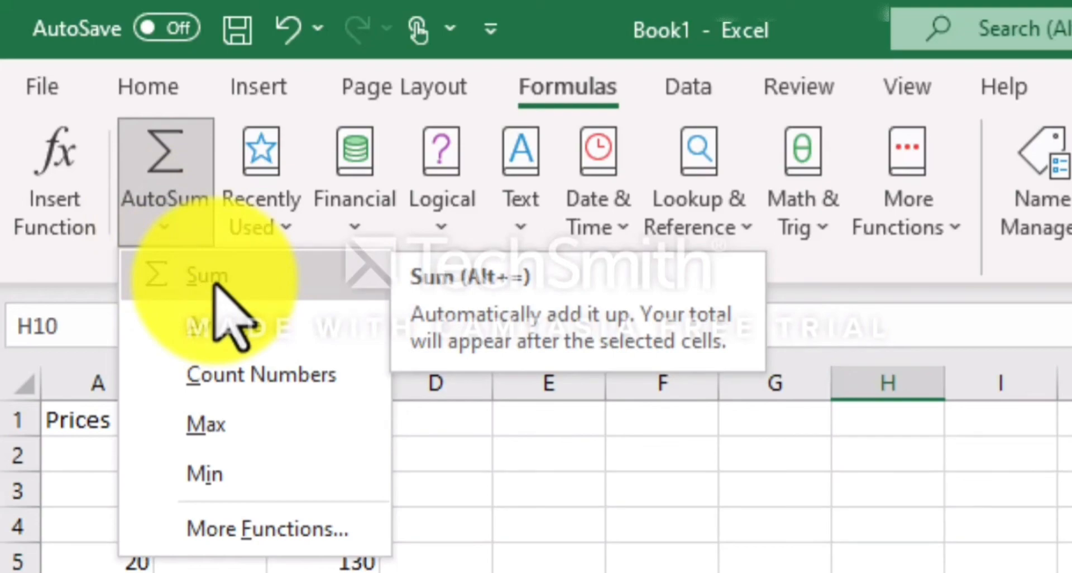